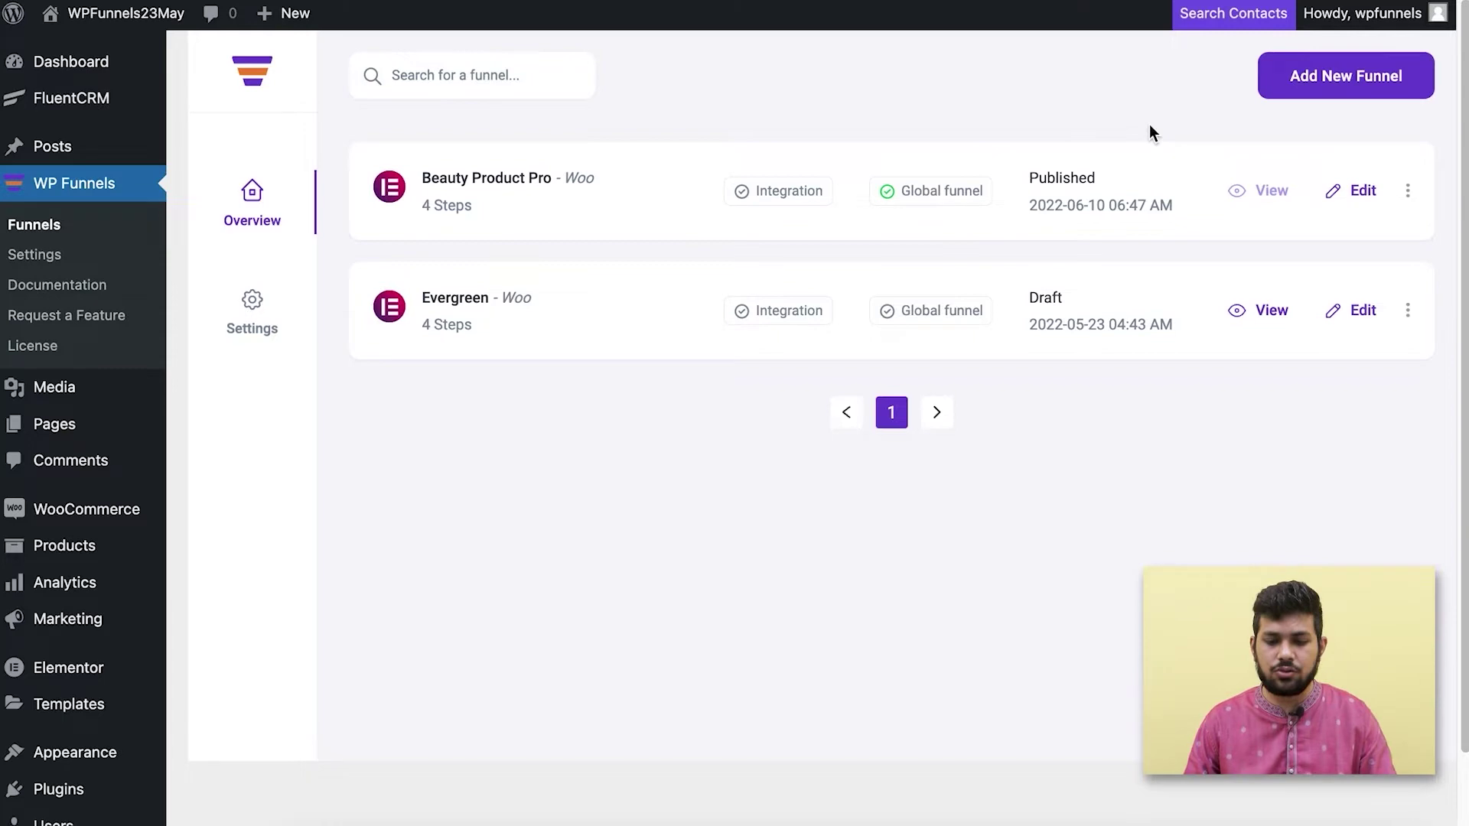
Start a new funnel and open the law consultancy template card from the Woo Templates gallery.
click(1348, 85)
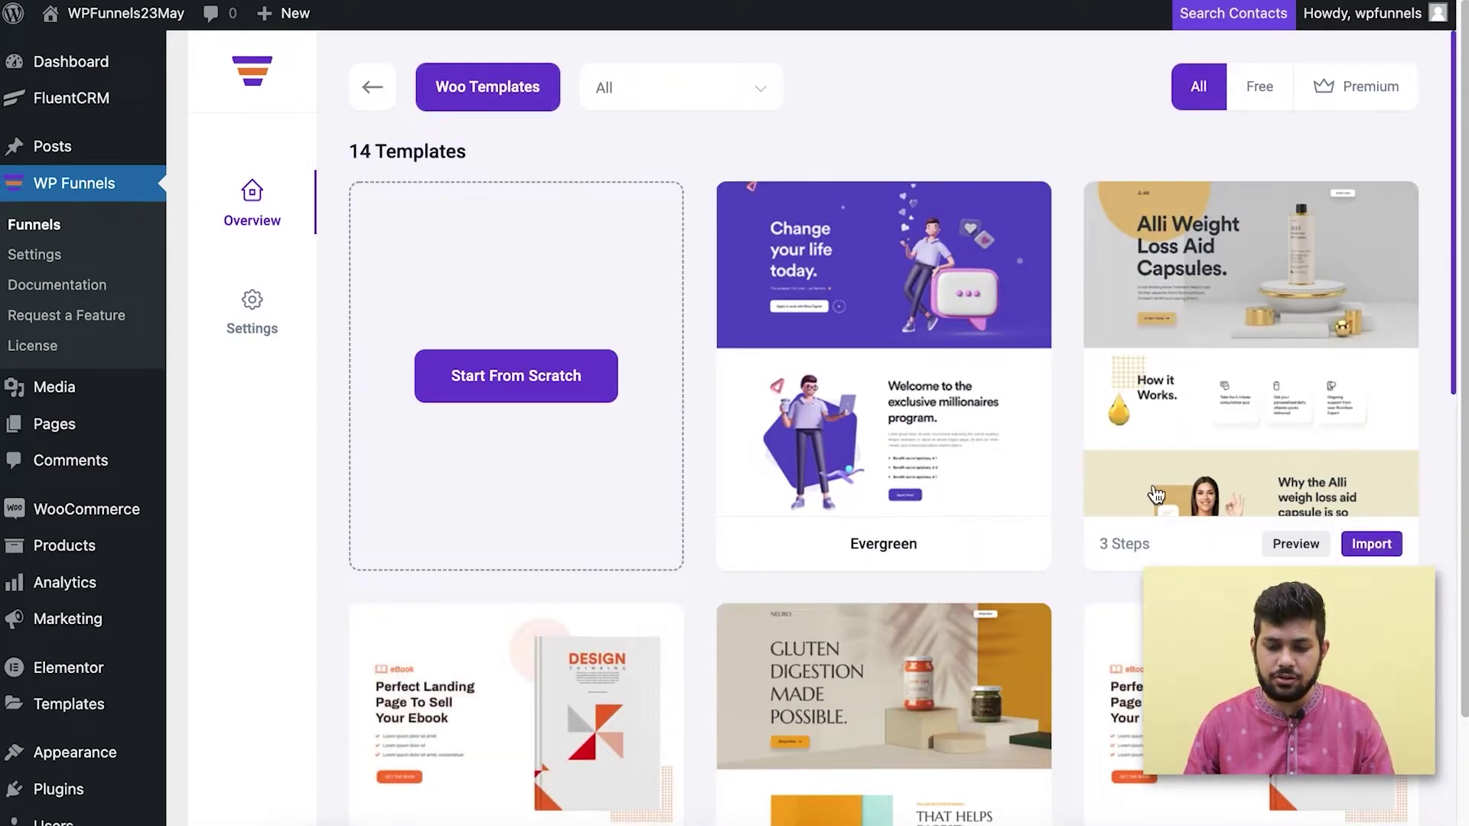
scroll(1148, 489, down, 15)
scroll(825, 639, up, 15)
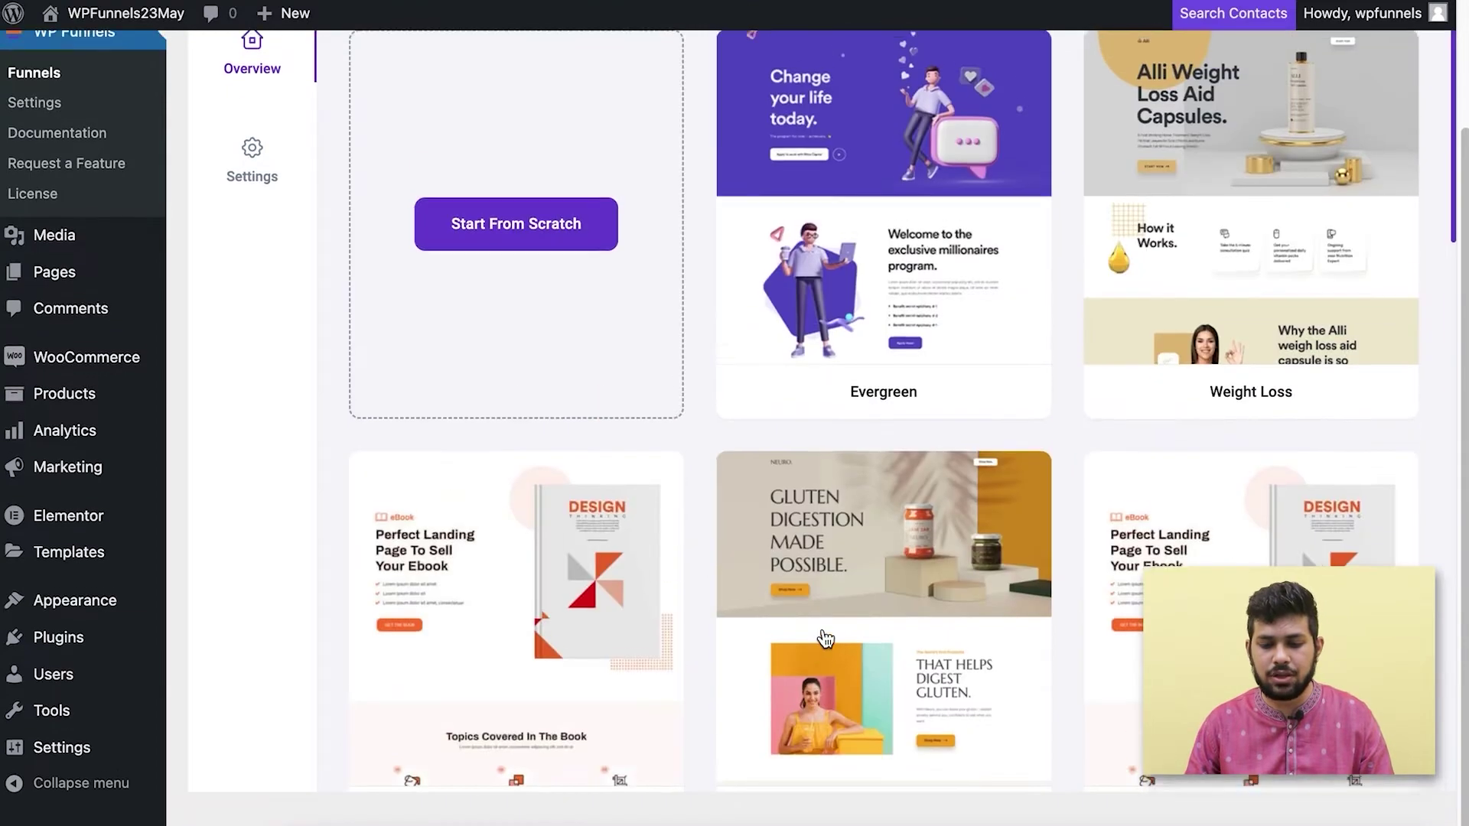
scroll(825, 638, up, 2)
mouse_move(860, 443)
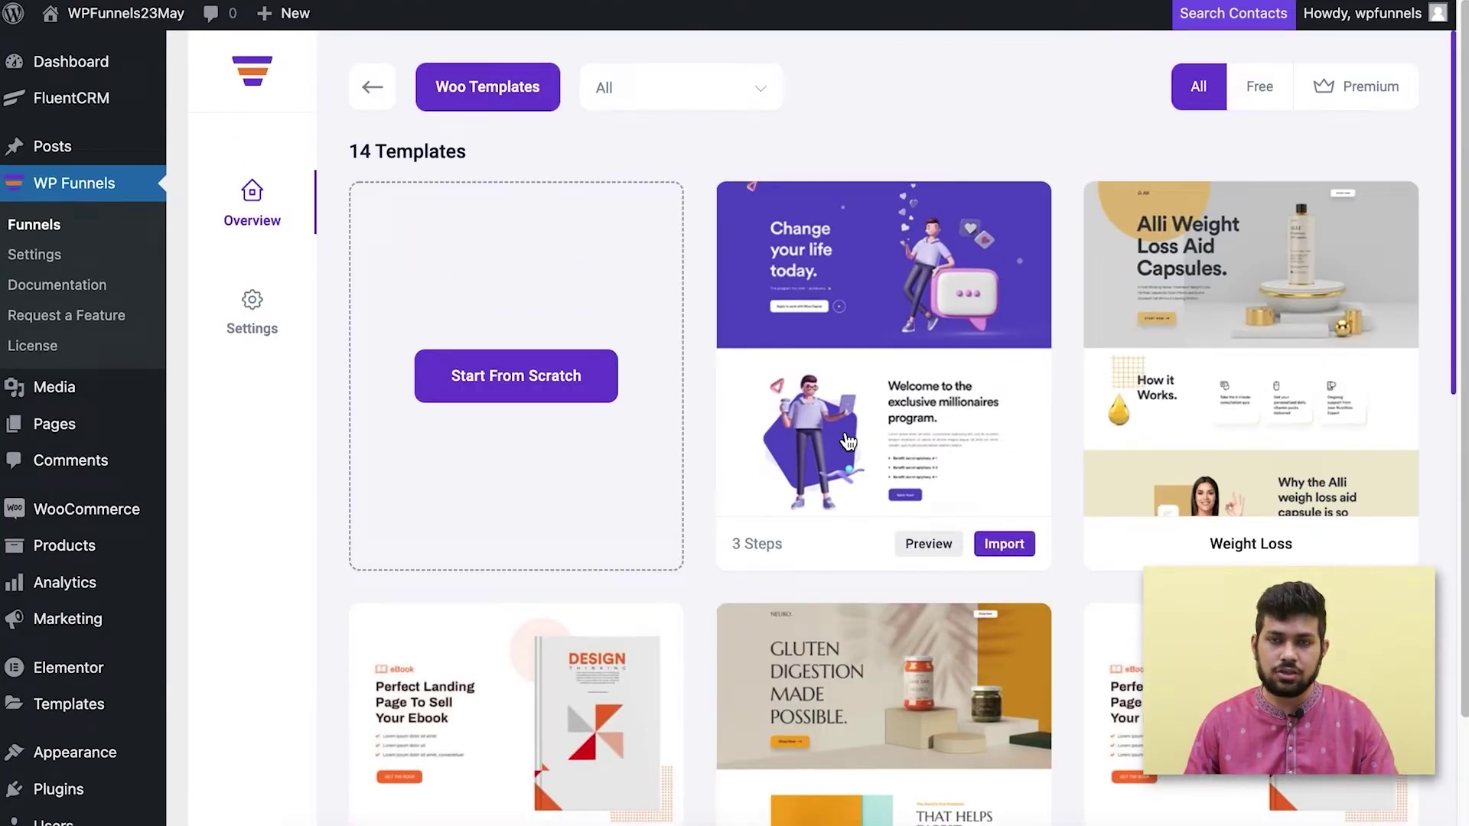
scroll(876, 455, down, 2)
scroll(878, 454, down, 15)
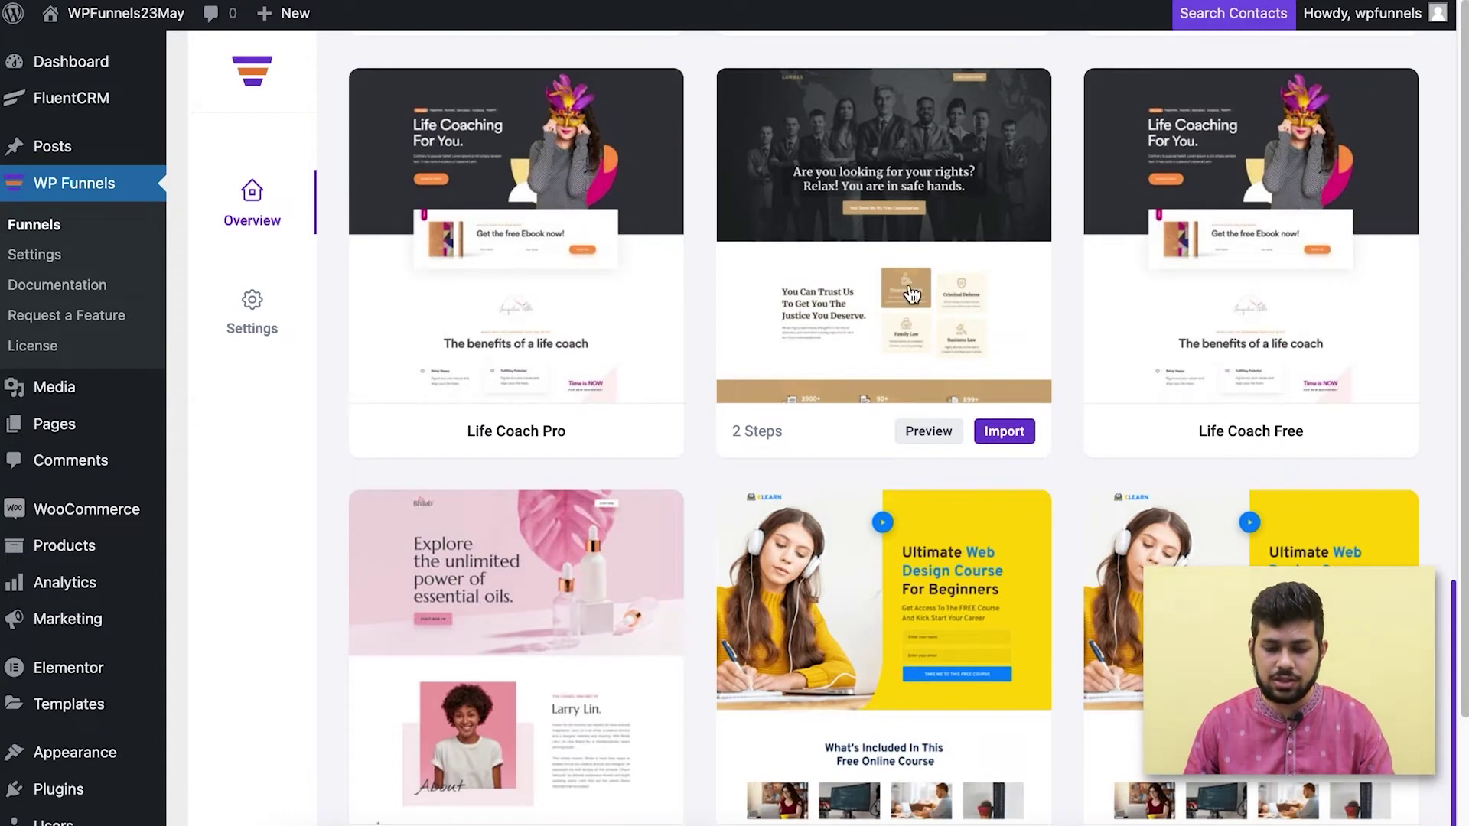
click(857, 258)
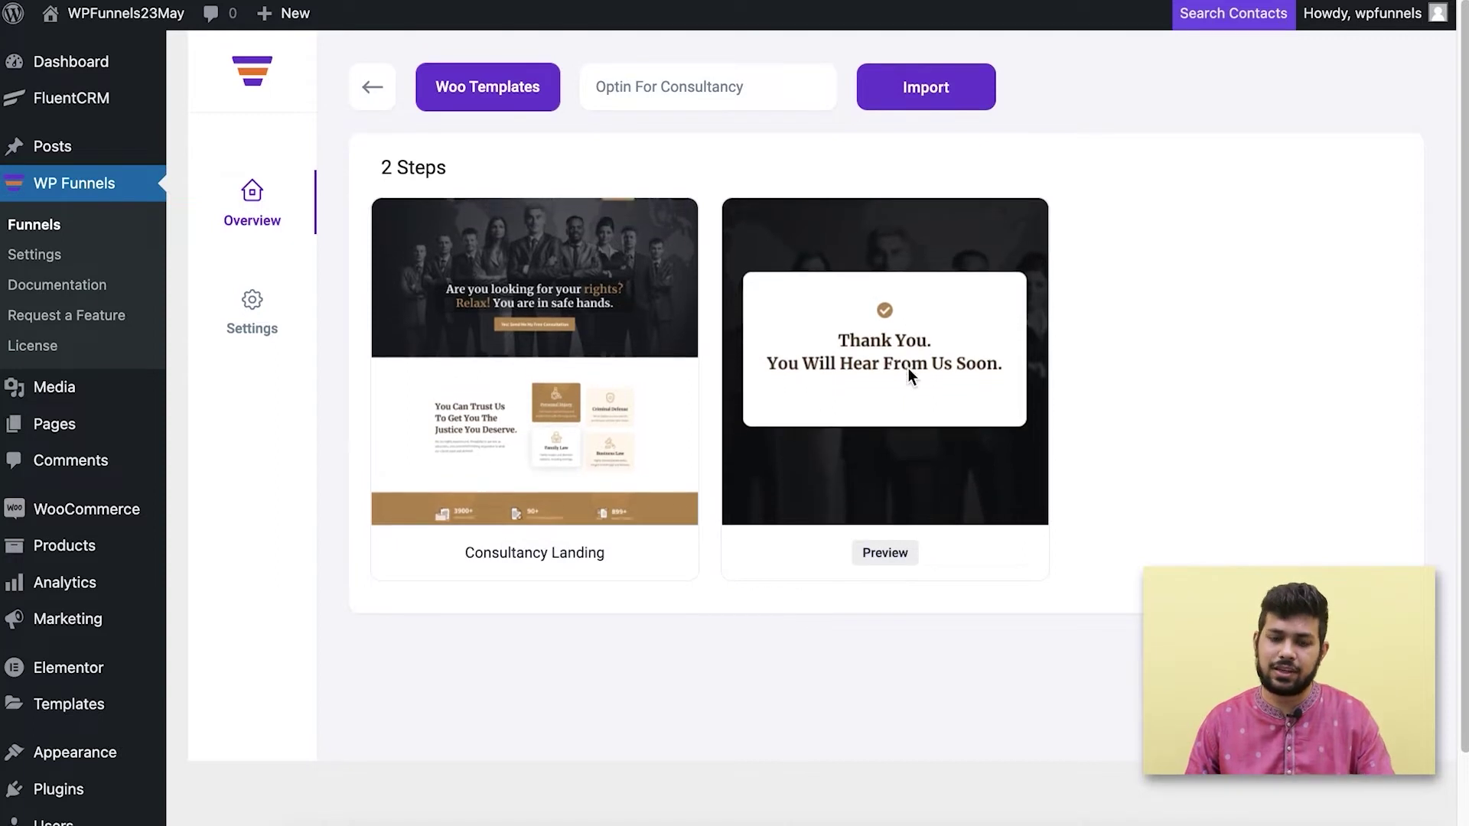
Import the Optin For Consultancy template as a new funnel.
click(930, 88)
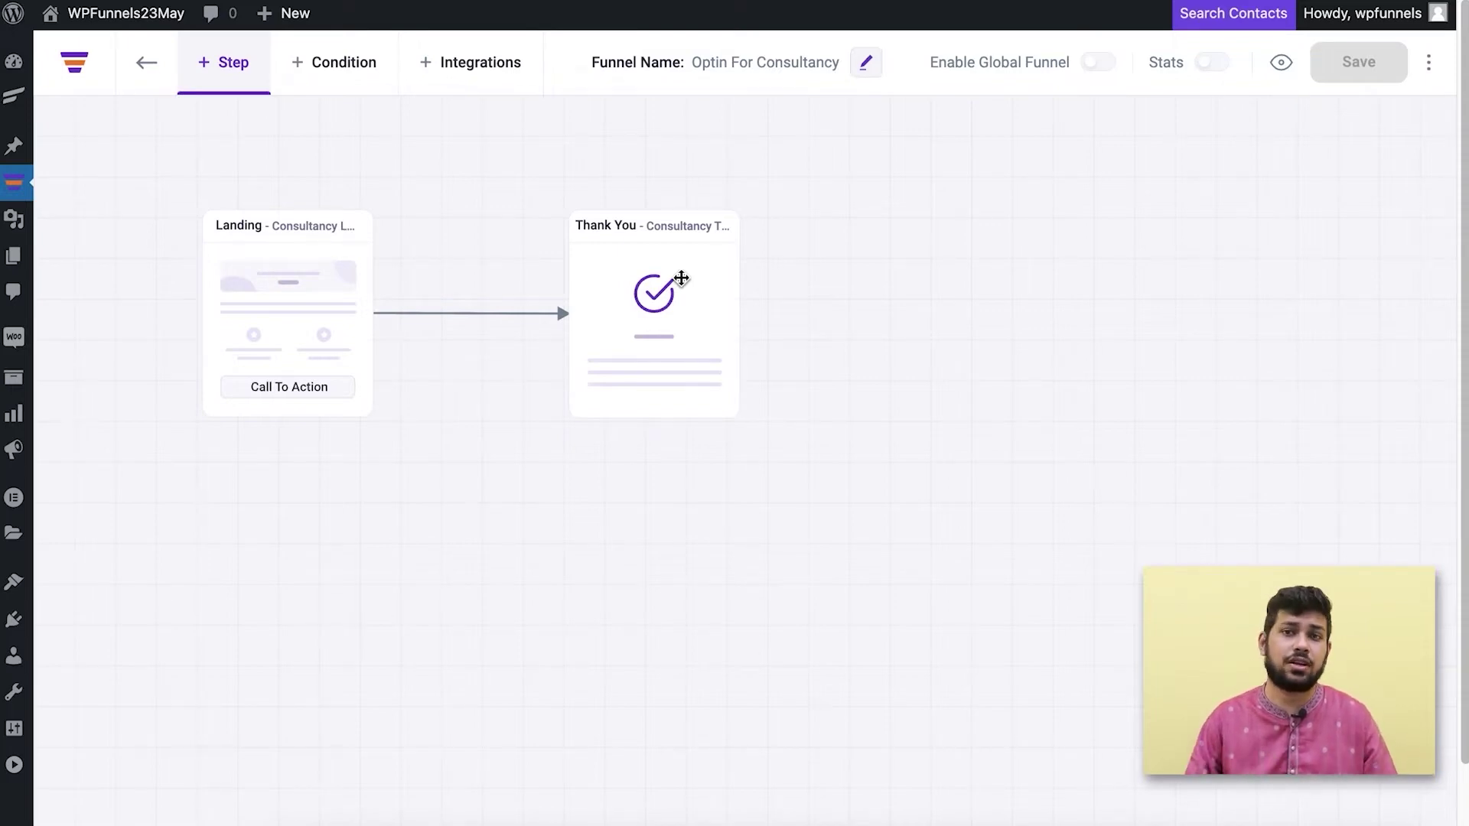
Edit the Landing step in Elementor and scroll down to its First Name and Email optin form.
click(247, 281)
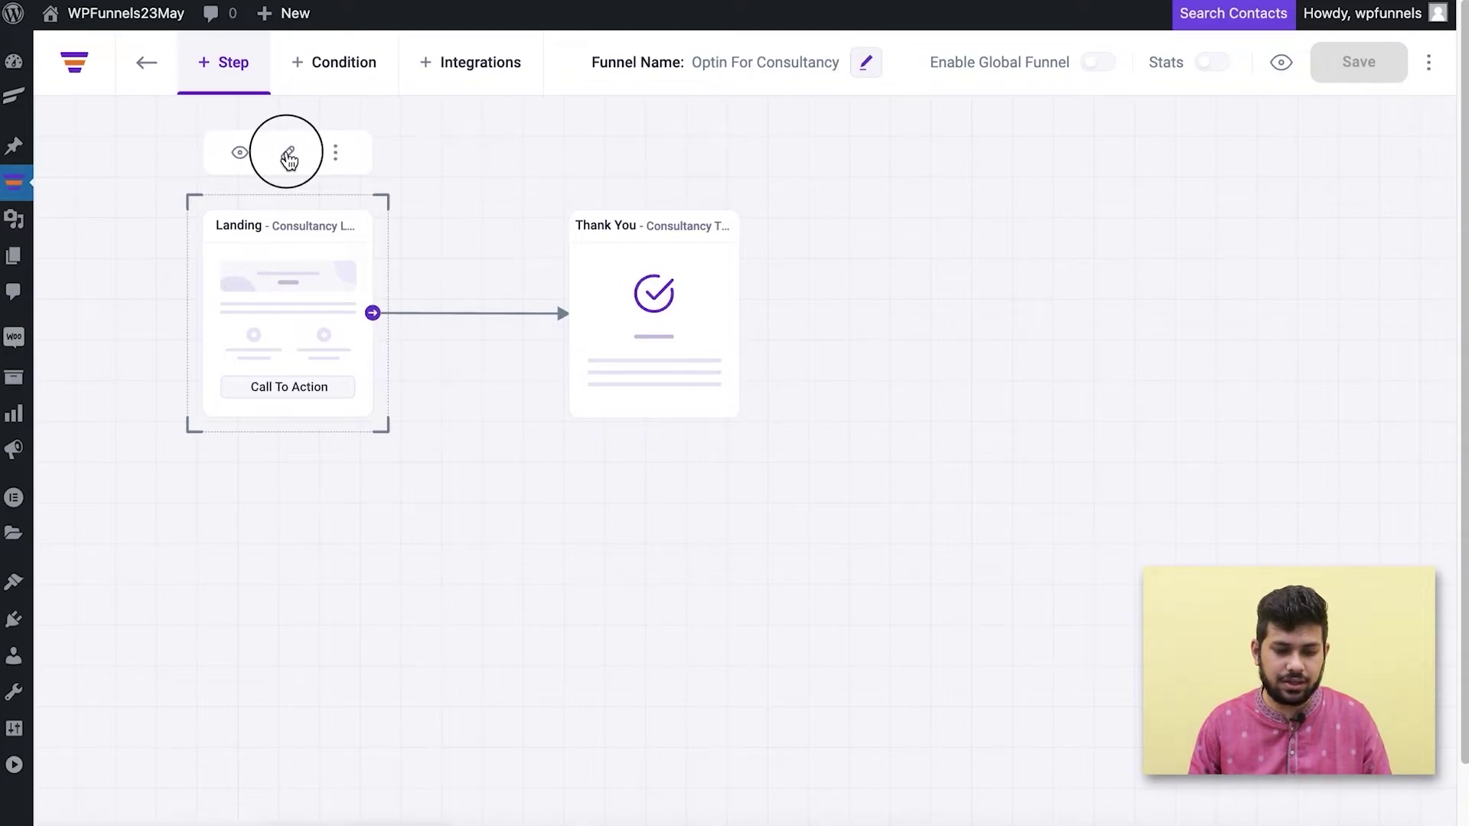
click(288, 157)
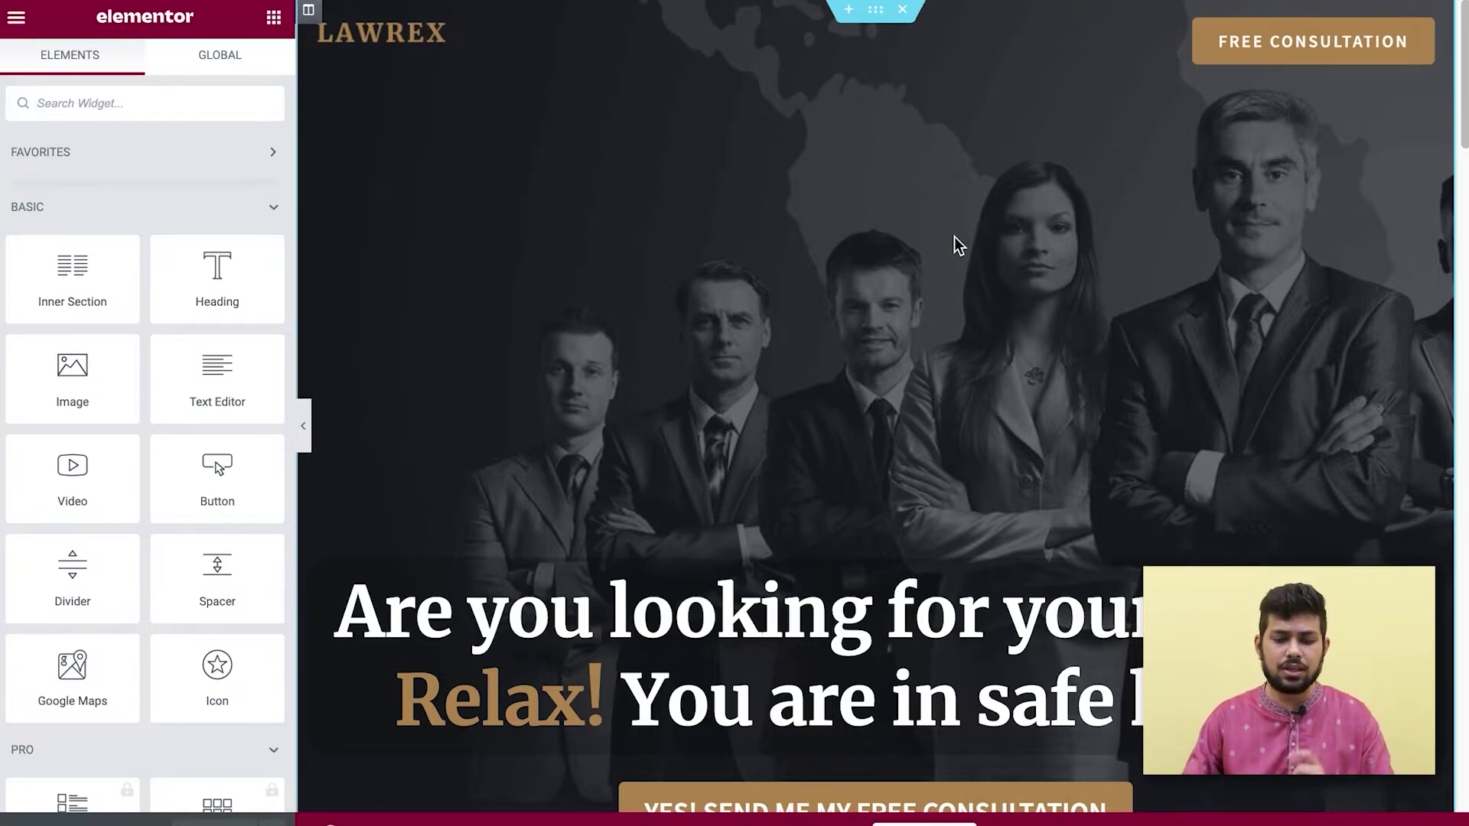
scroll(971, 249, down, 10)
scroll(986, 255, down, 15)
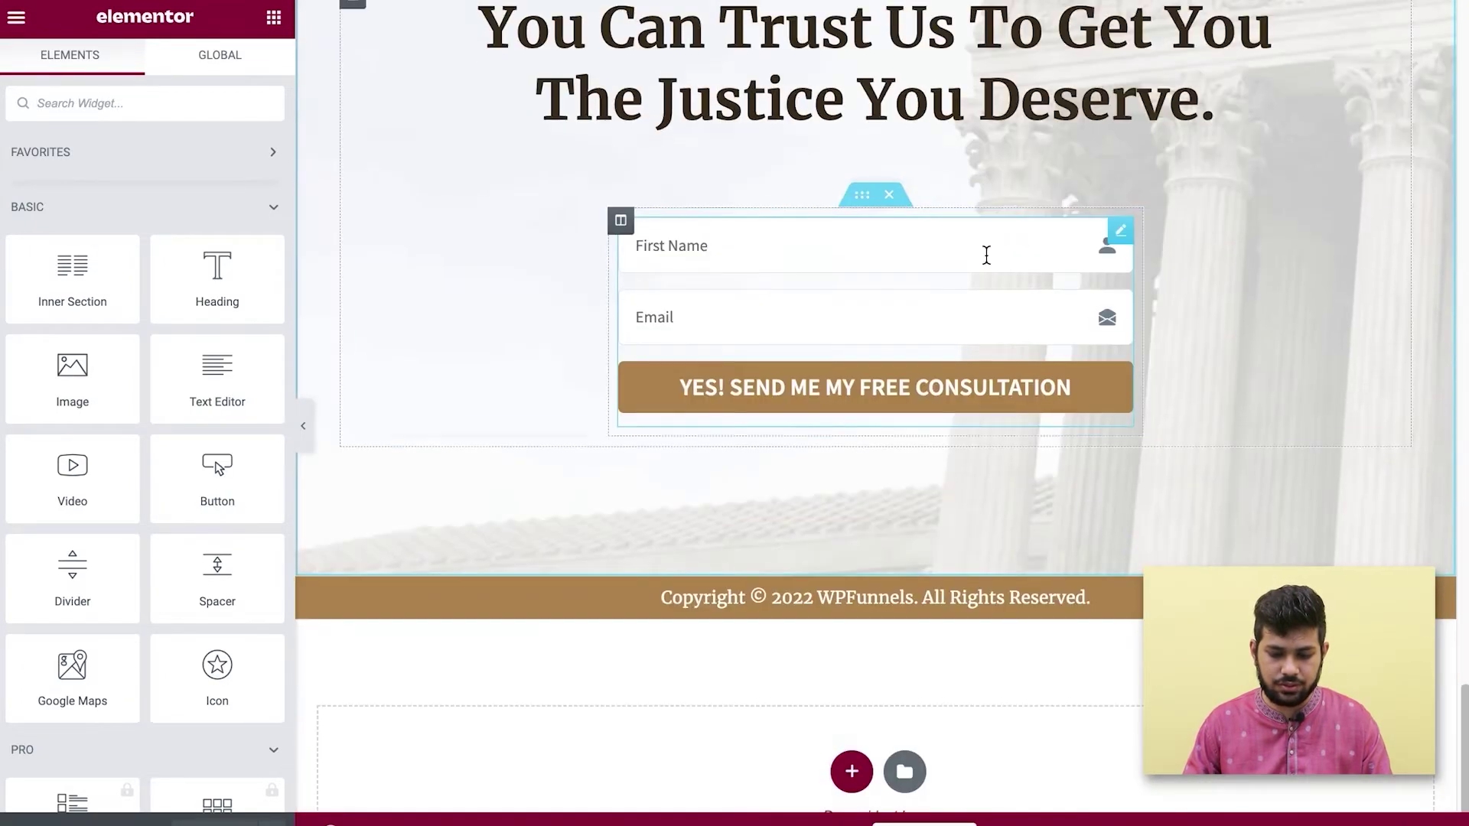
click(1119, 230)
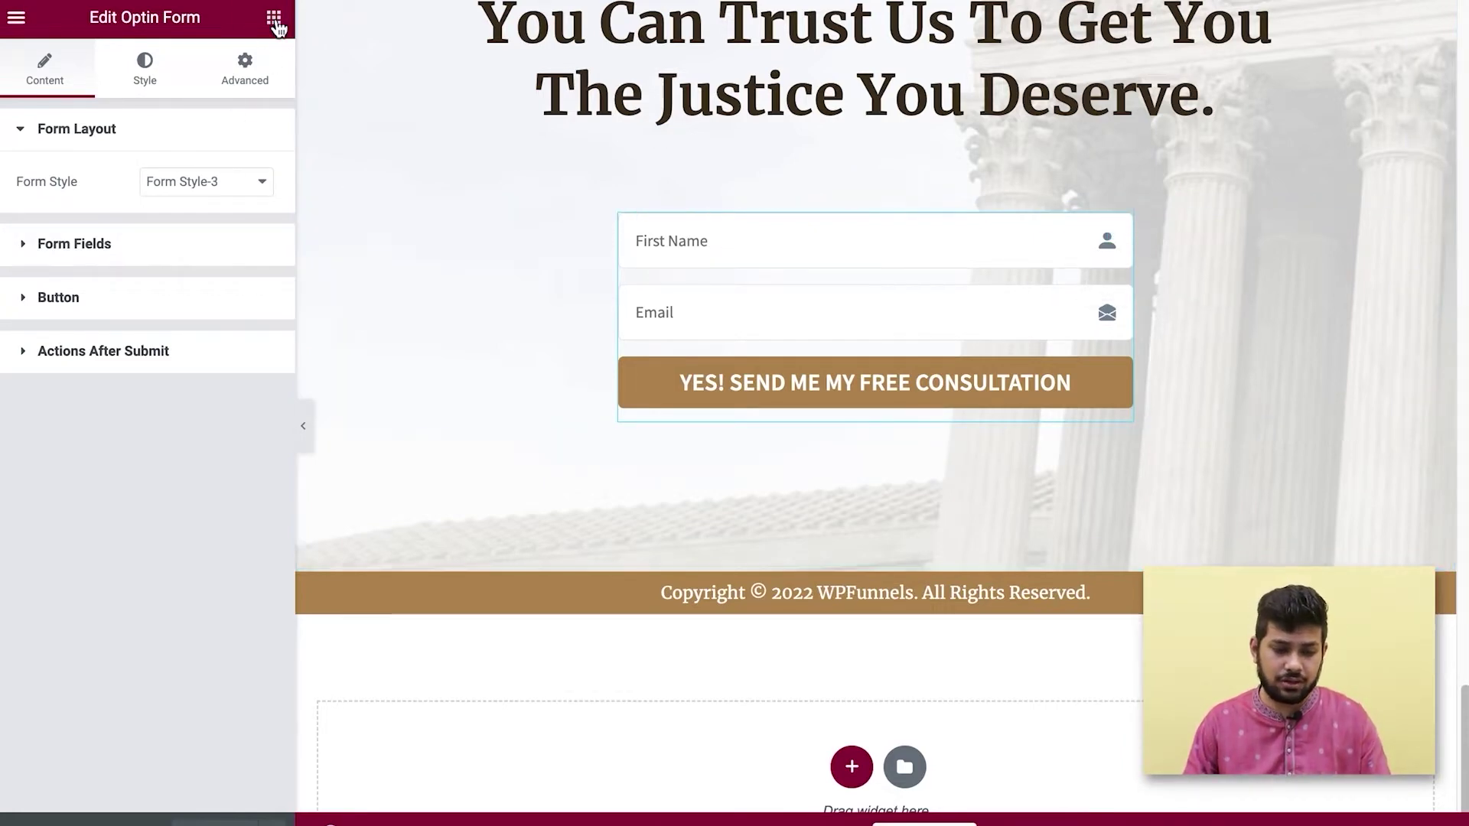
click(275, 21)
scroll(229, 384, down, 15)
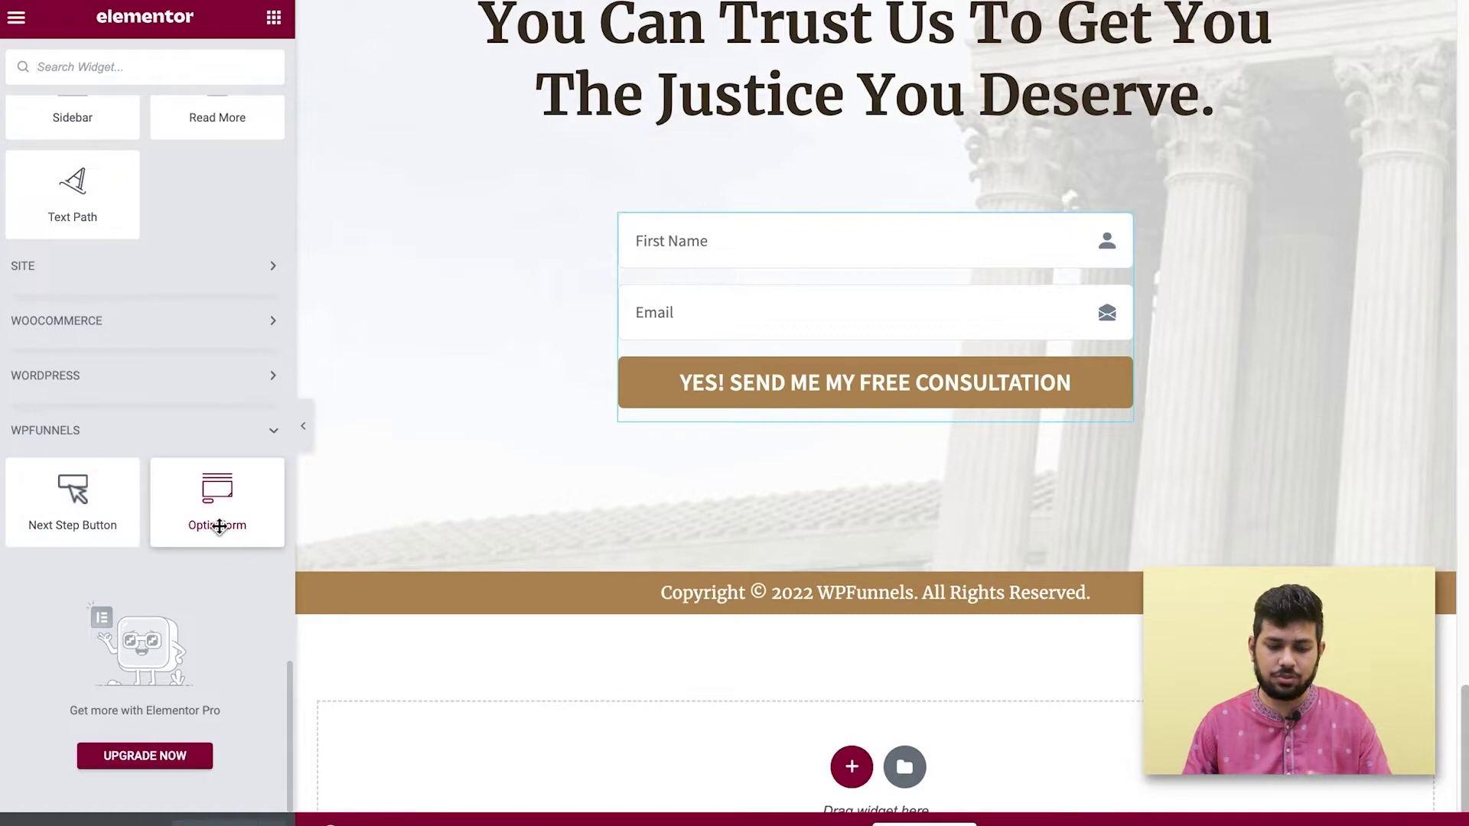
drag(207, 503, 874, 430)
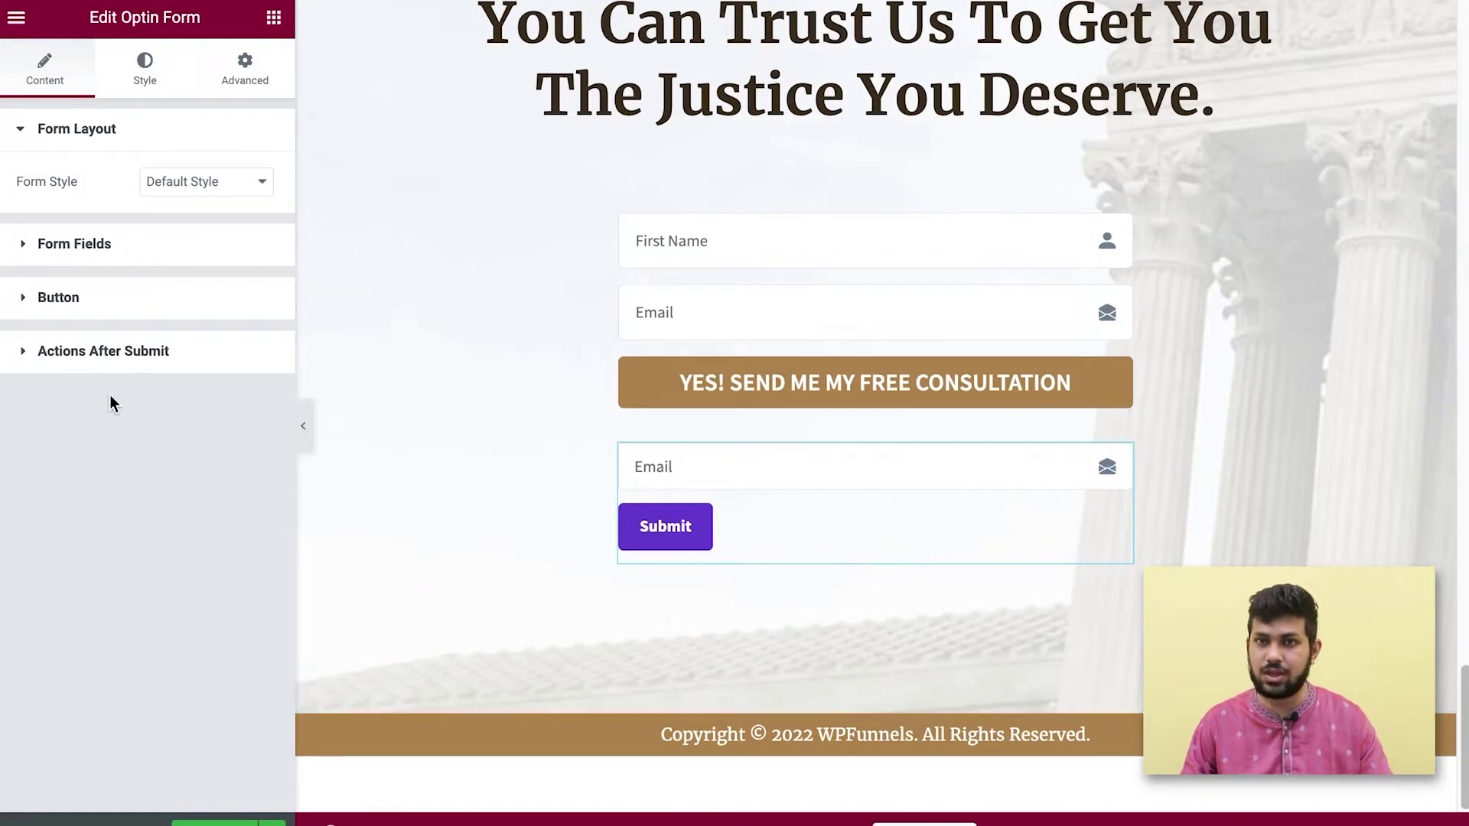
right_click(1114, 459)
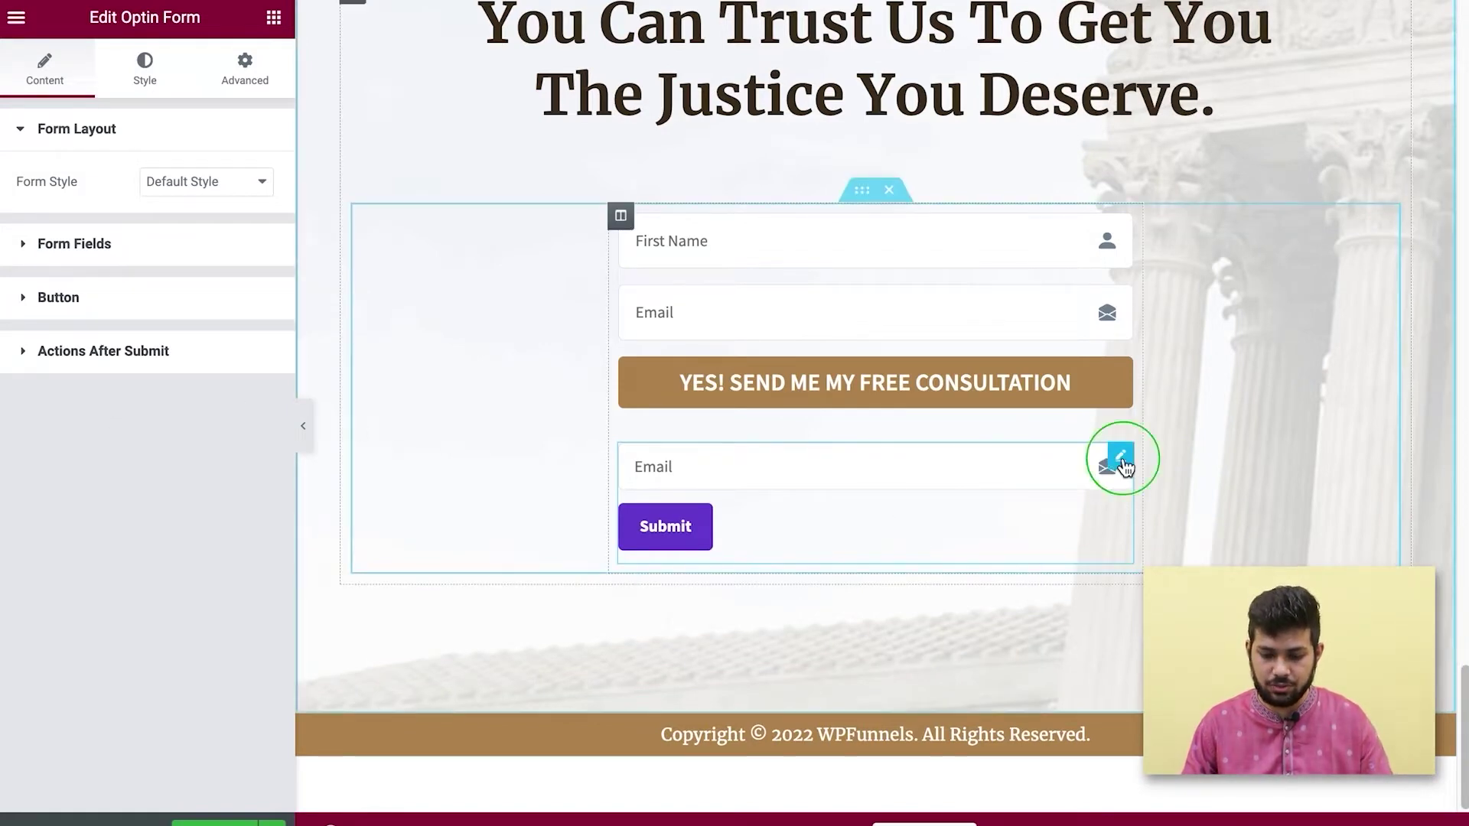
click(1170, 768)
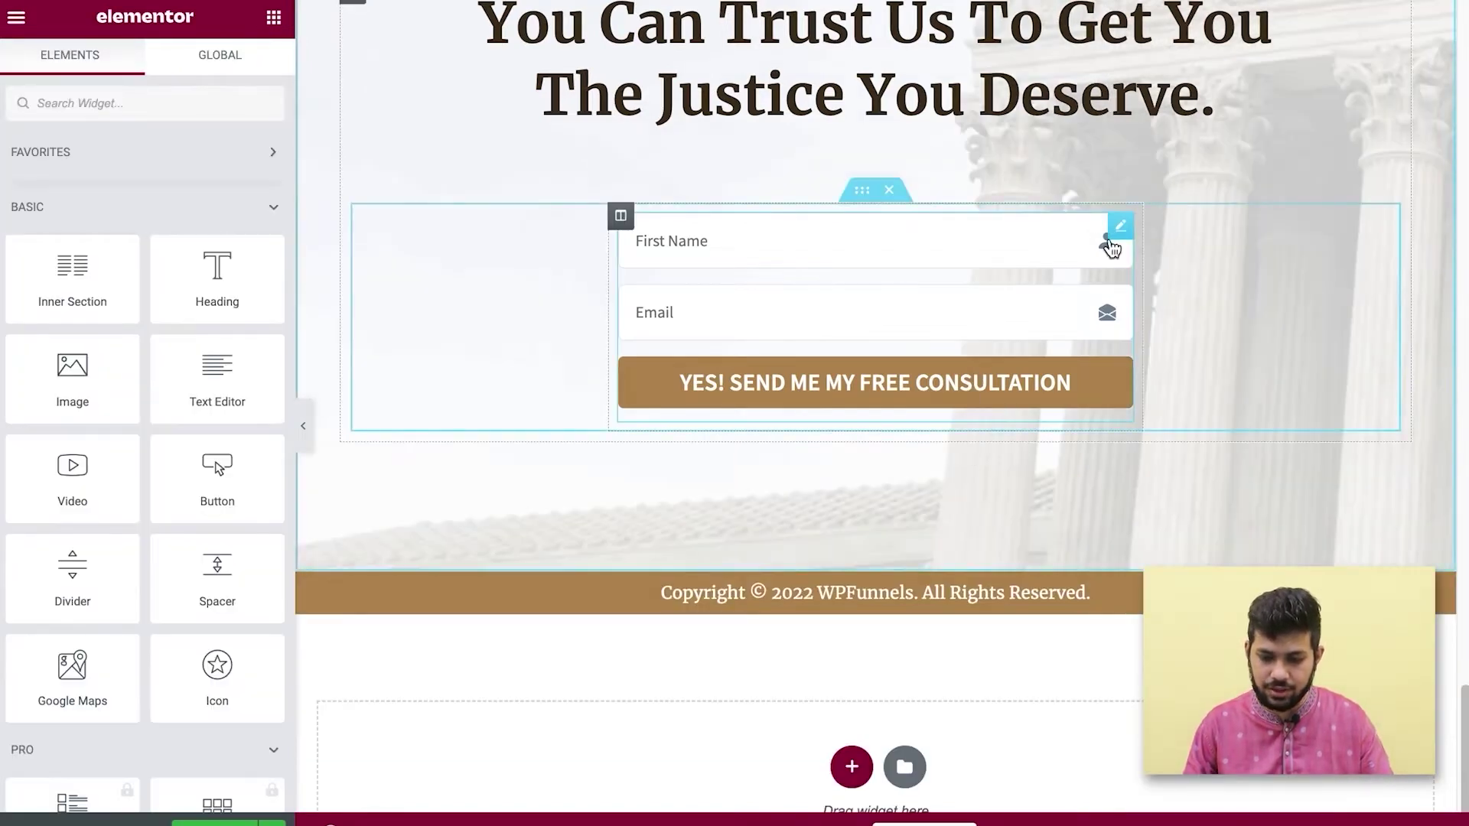
Try Default Style and Form Style-2, settle on Form Style-3, and expand Form Fields.
click(1118, 229)
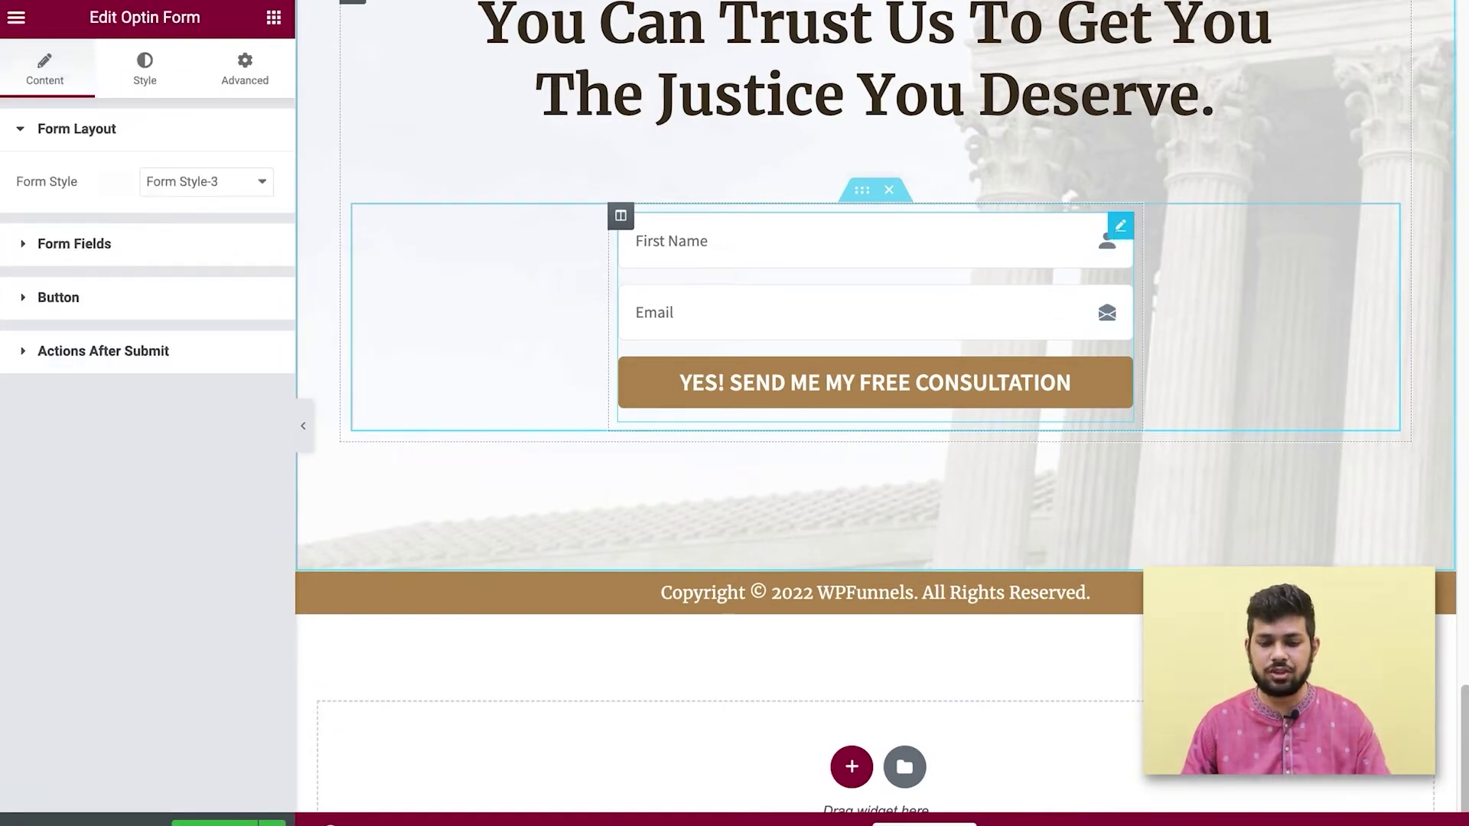
click(221, 188)
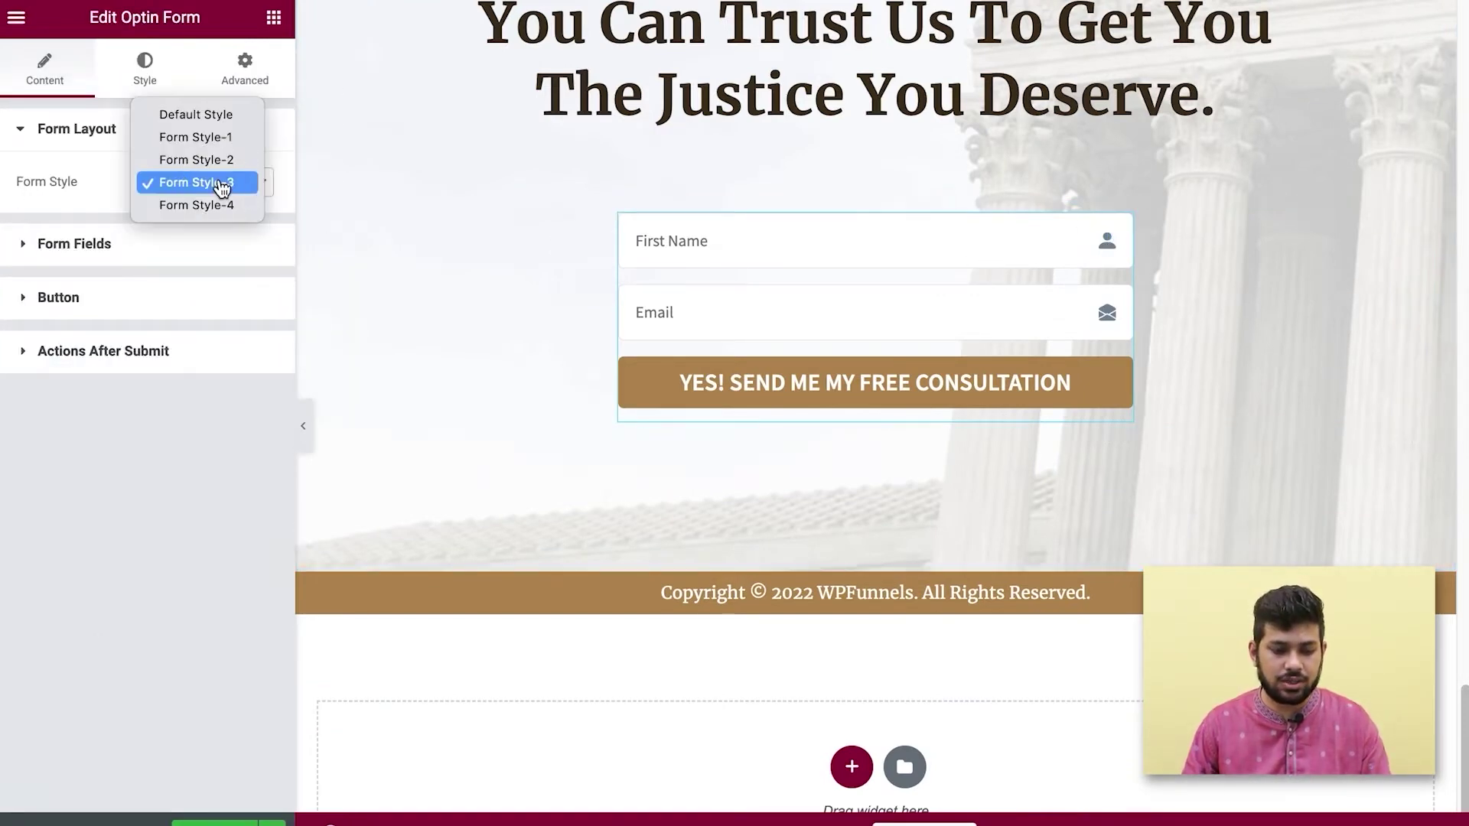
click(224, 119)
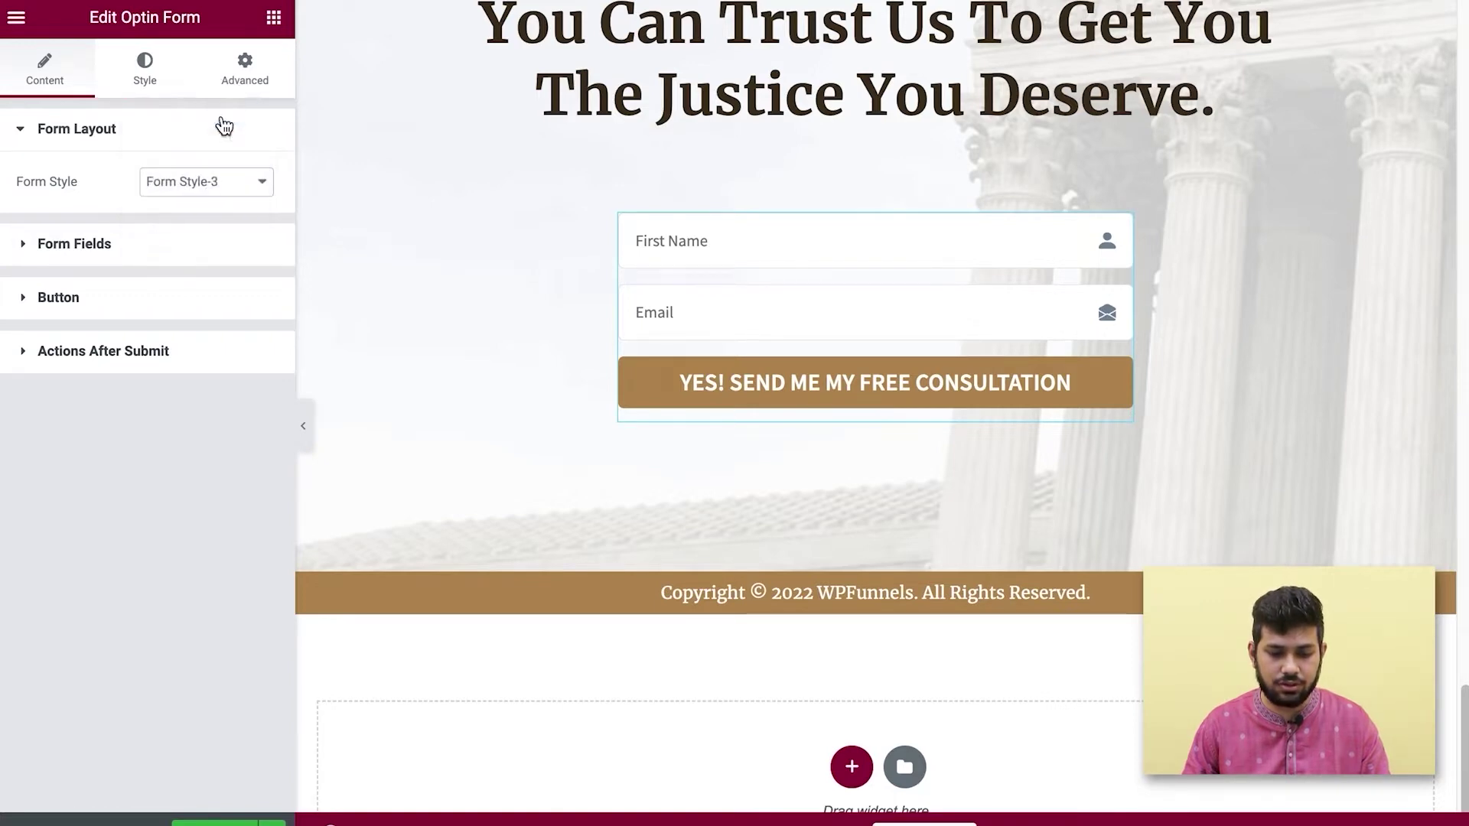
click(236, 185)
click(224, 228)
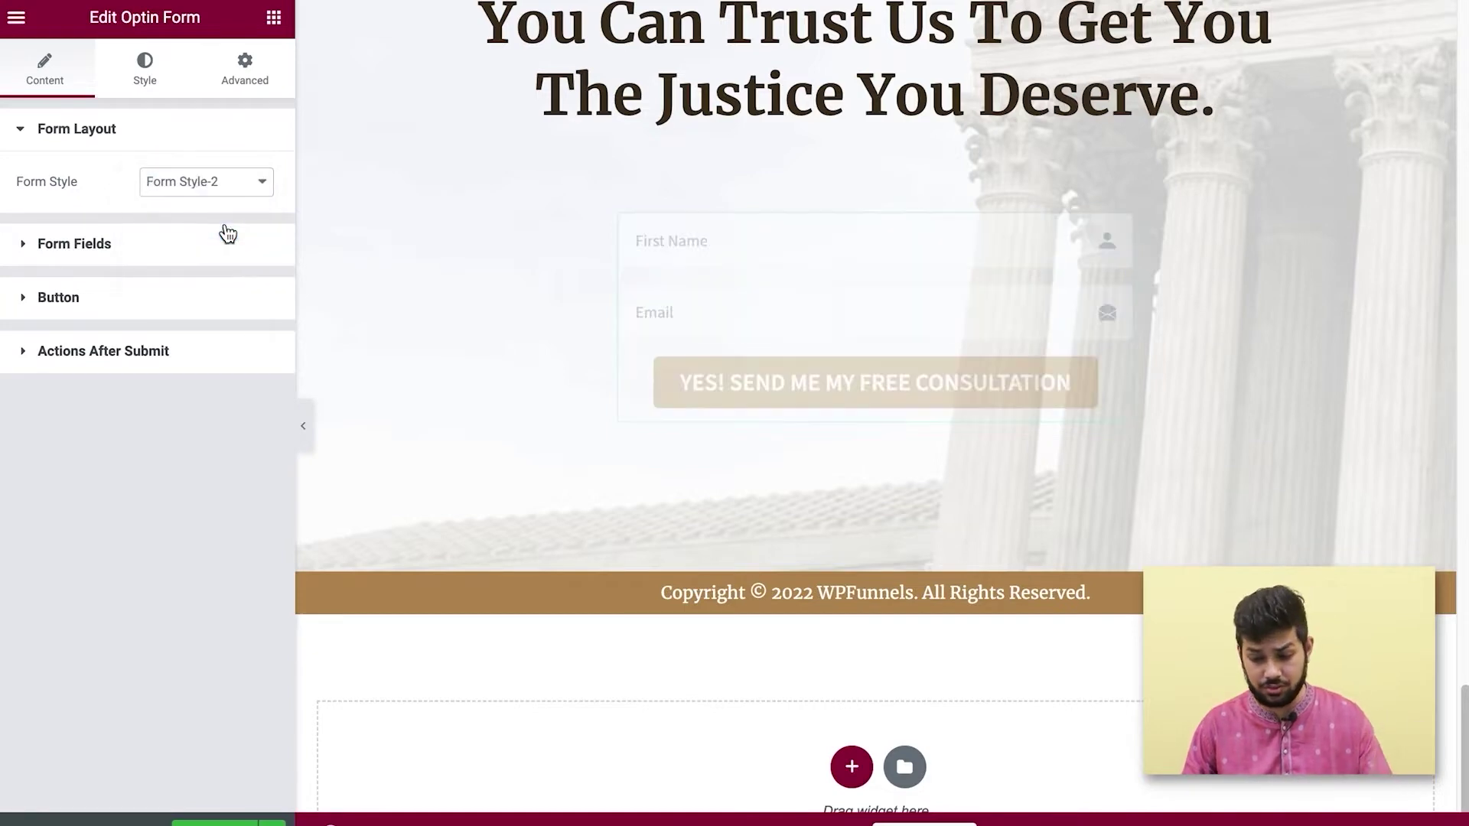
click(264, 201)
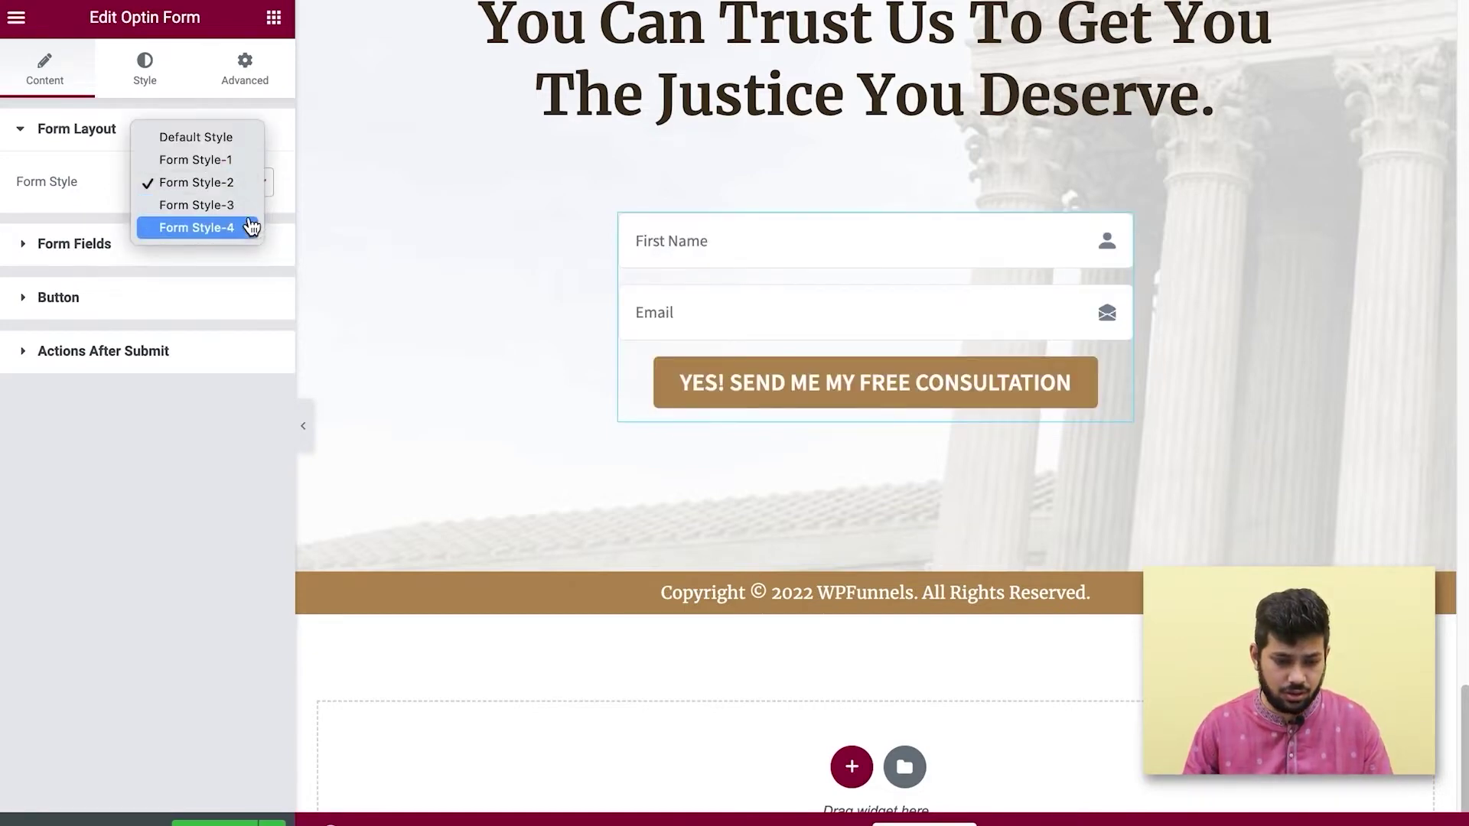
click(249, 205)
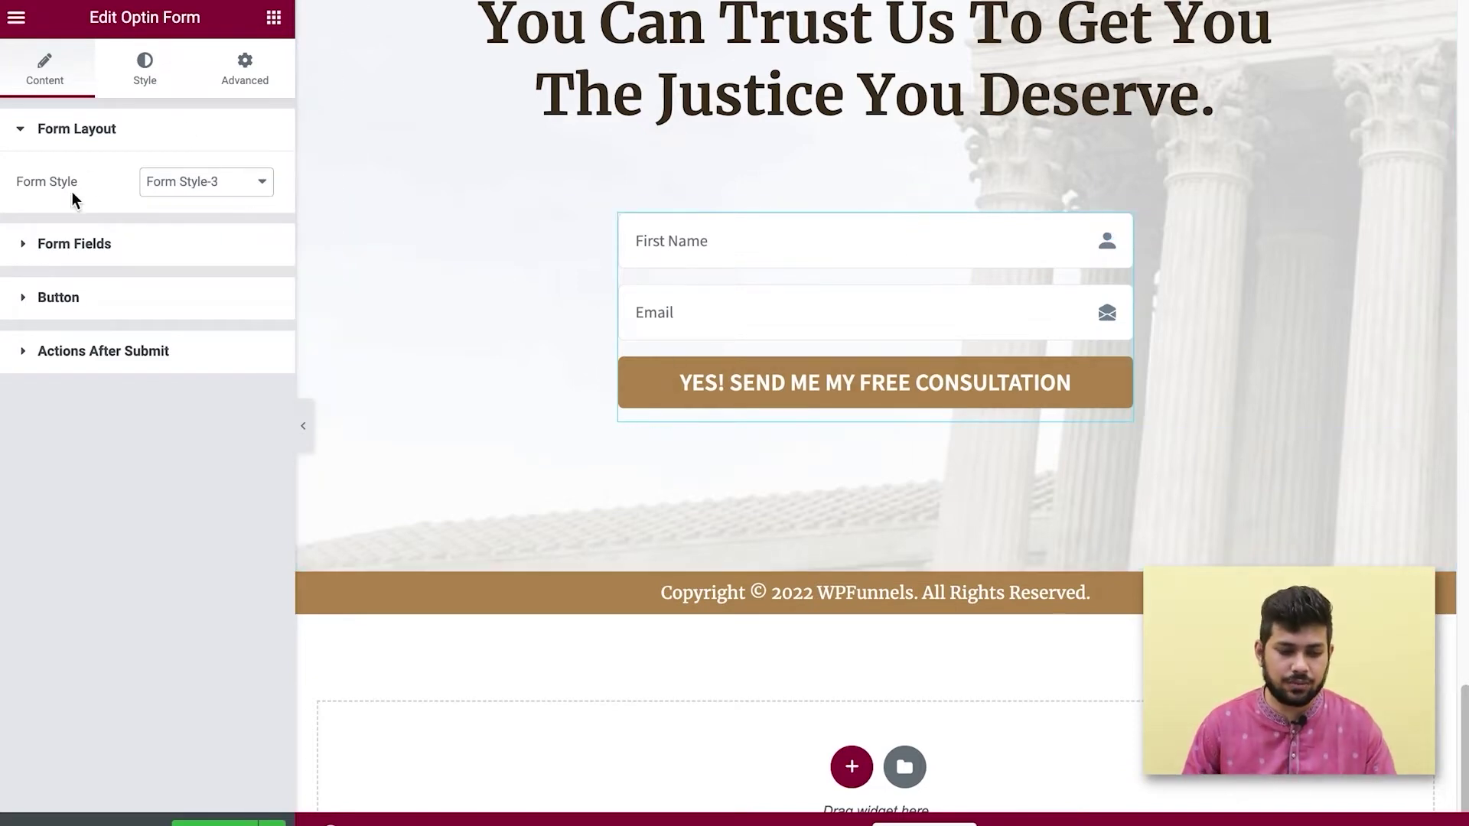
click(26, 244)
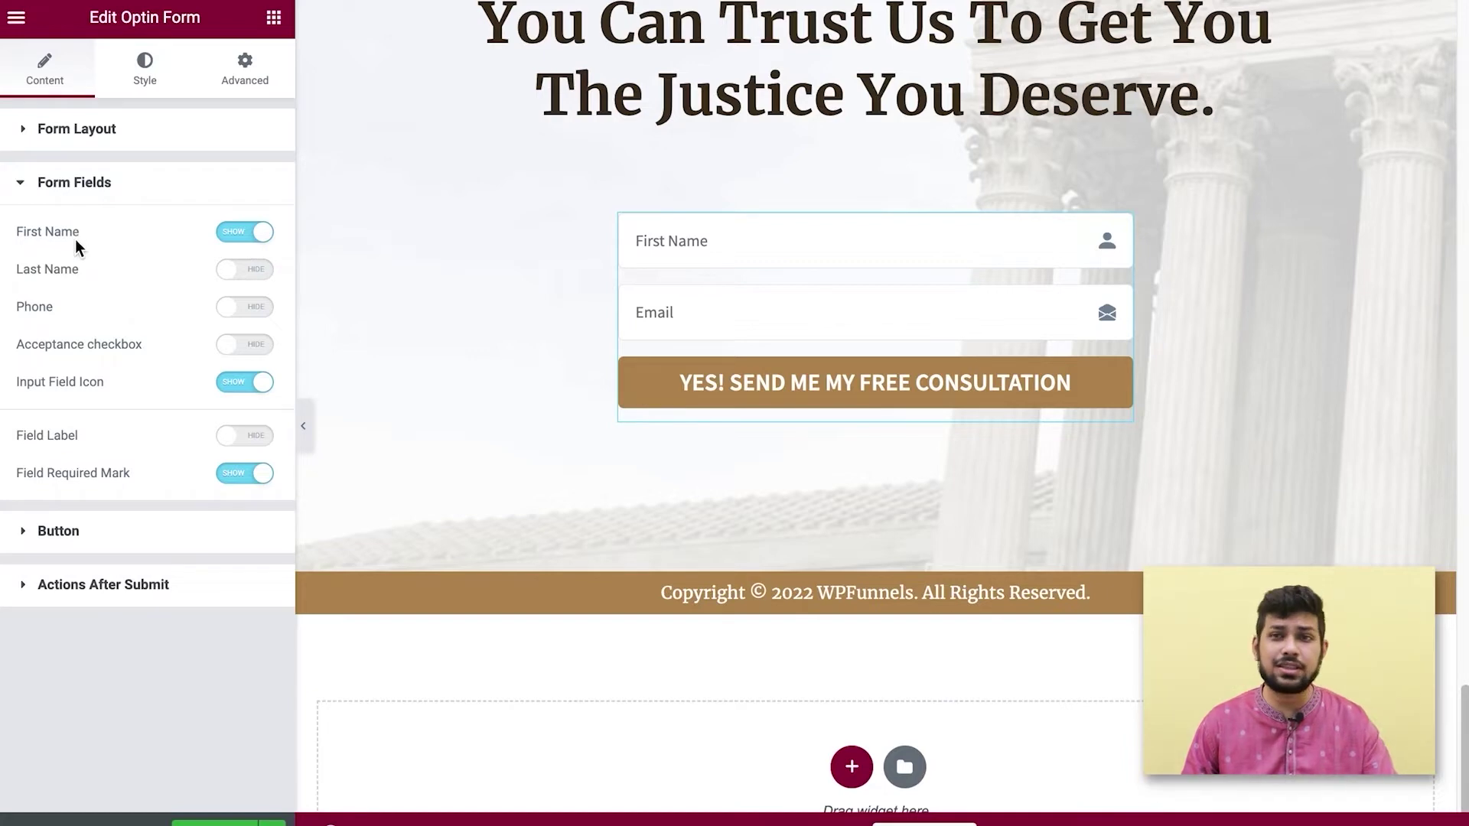
Add Last Name and Phone fields to the optin form, trying and removing an acceptance checkbox.
click(251, 280)
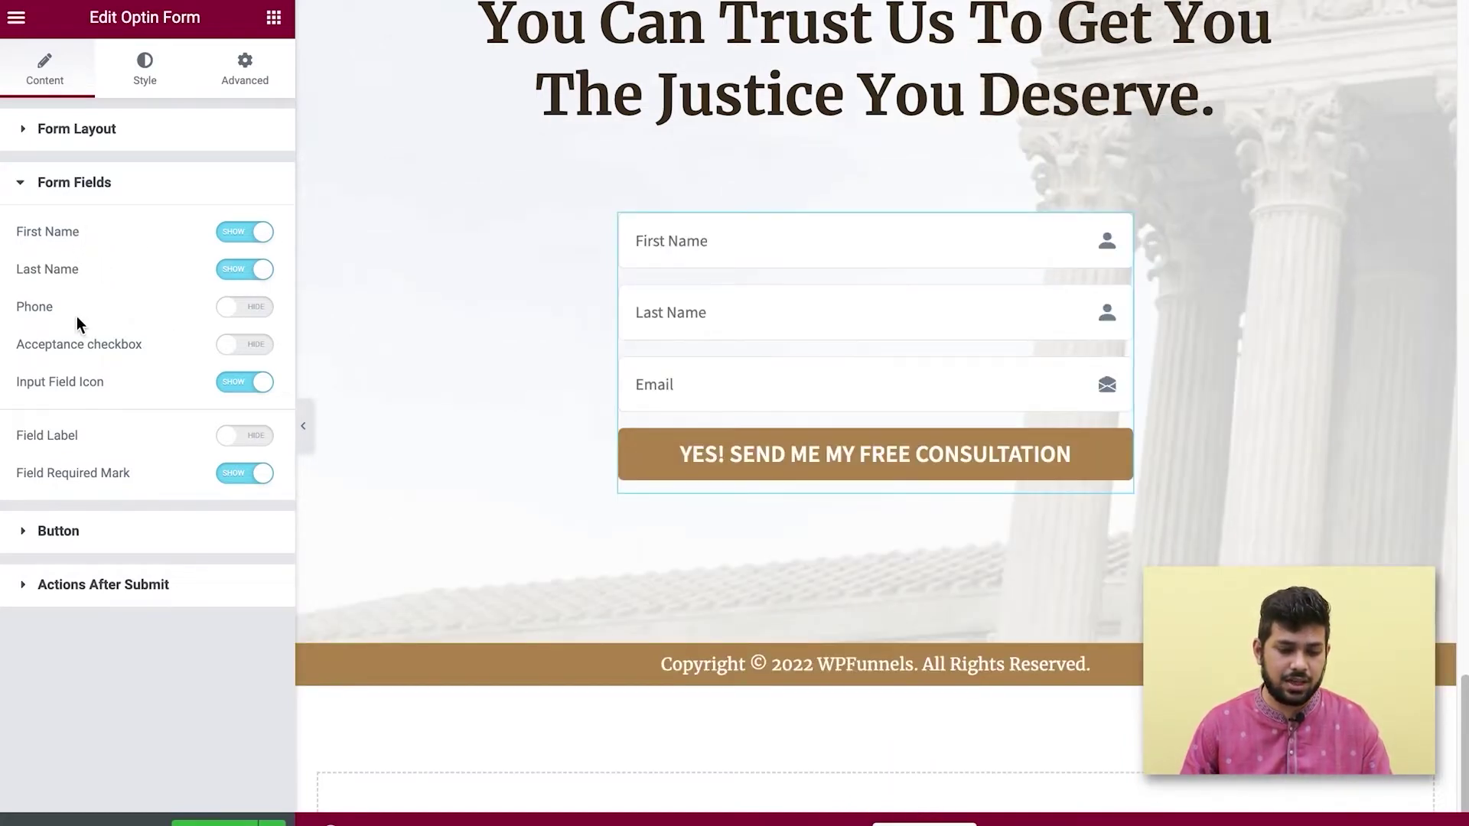
click(228, 307)
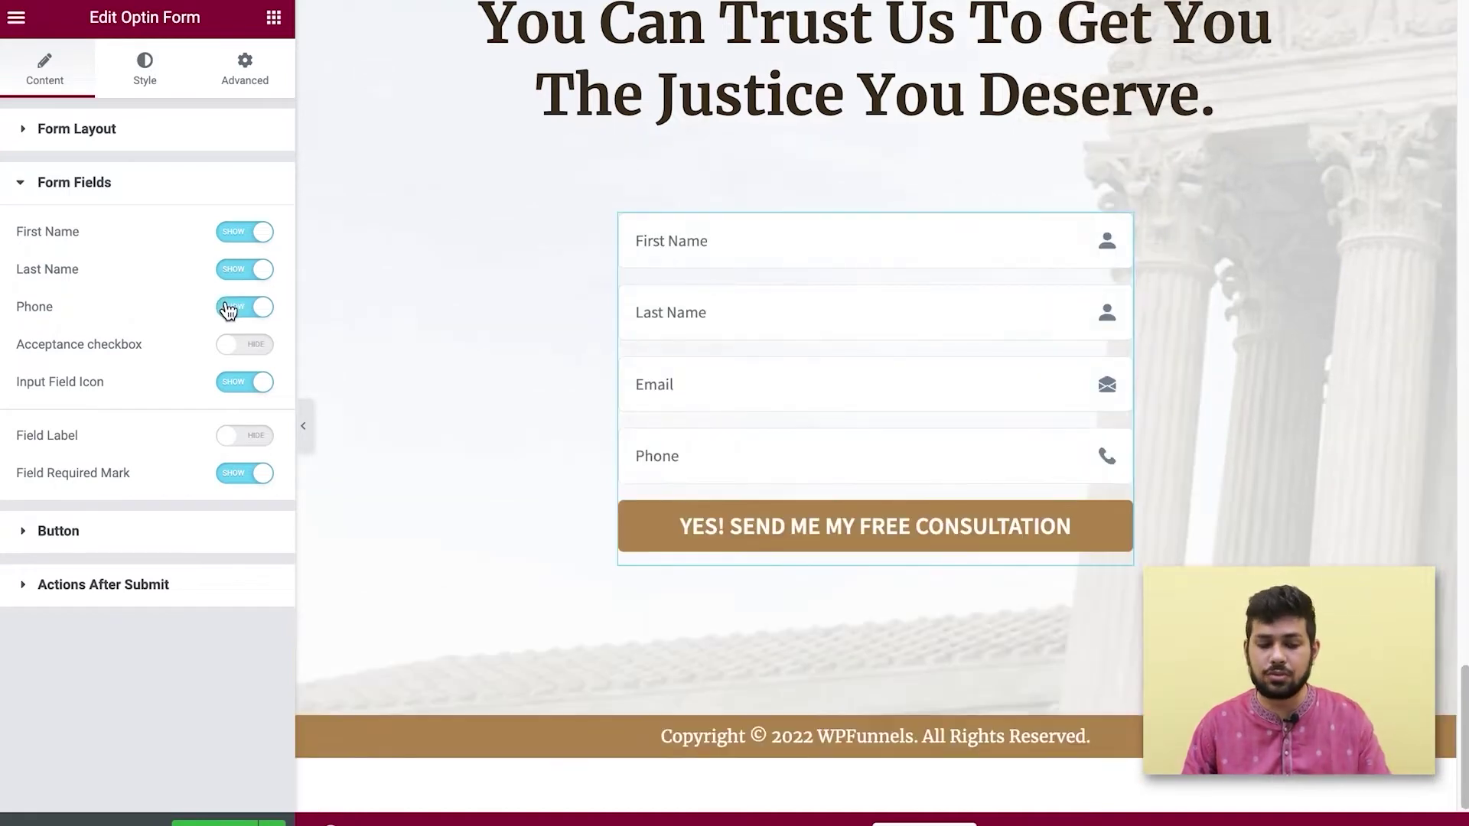
click(240, 346)
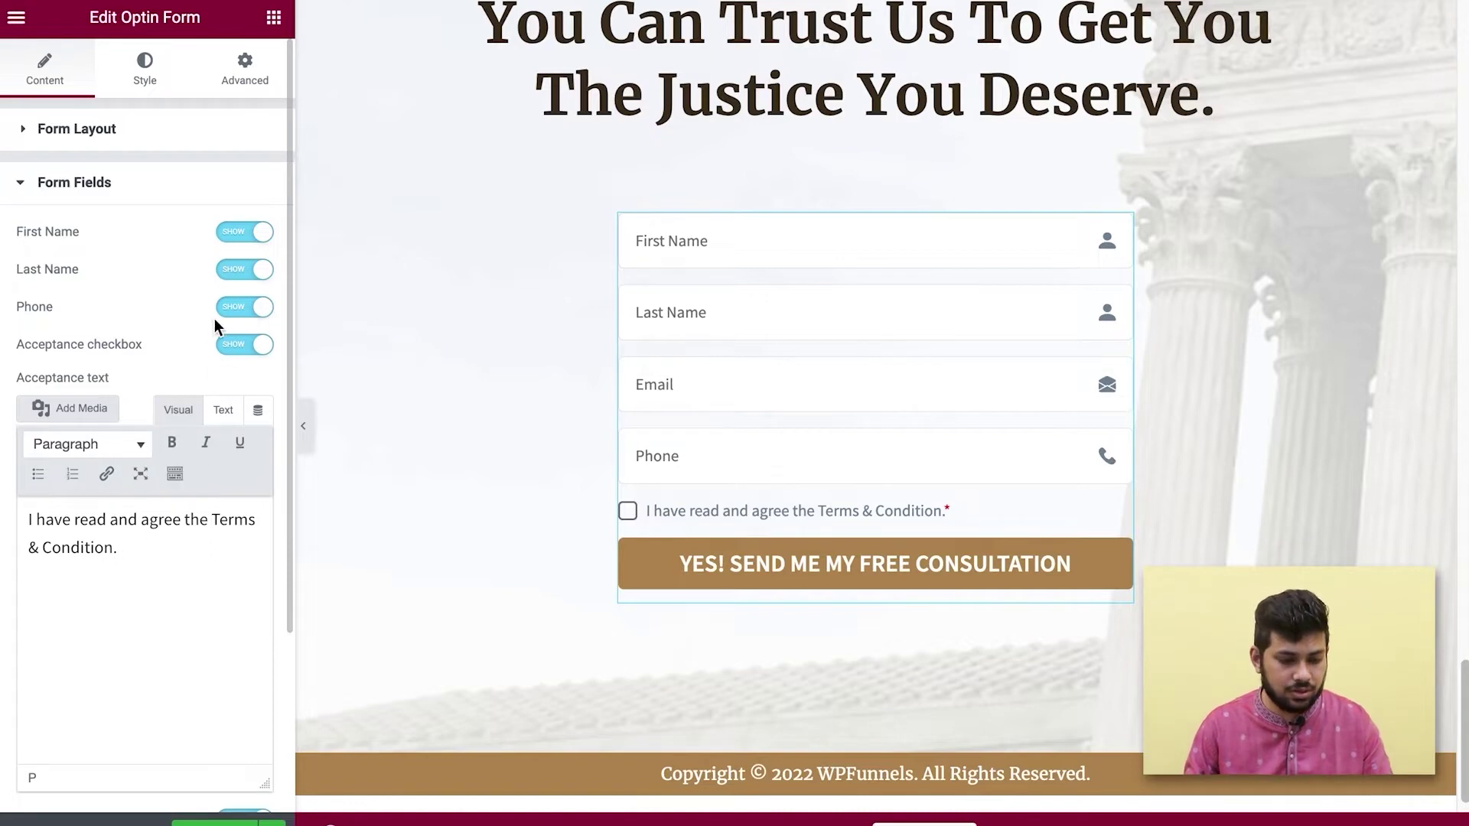
click(237, 357)
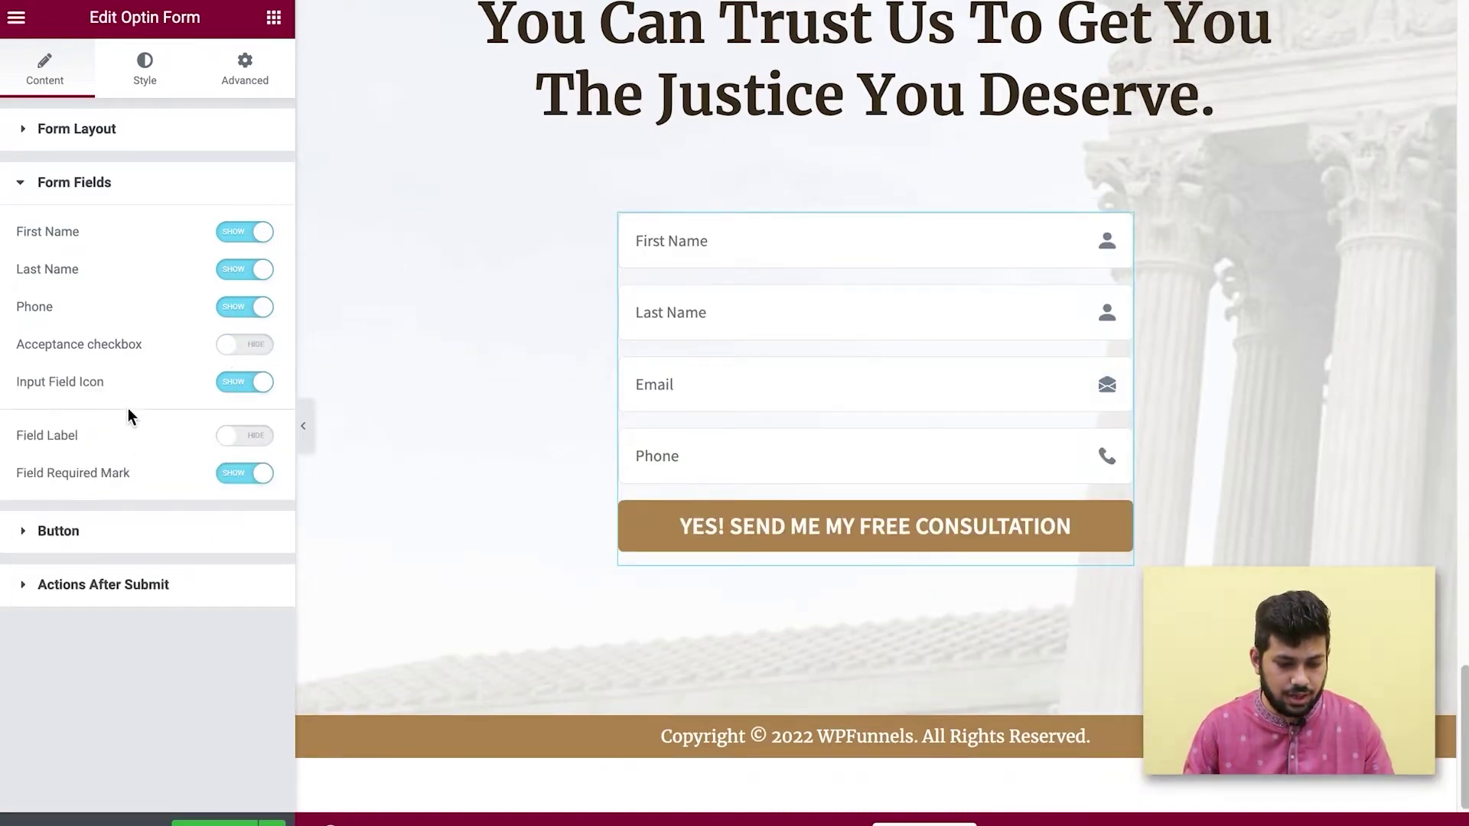
Keep field icons and required marks, hide field labels, and remove the Phone field.
click(247, 392)
click(247, 386)
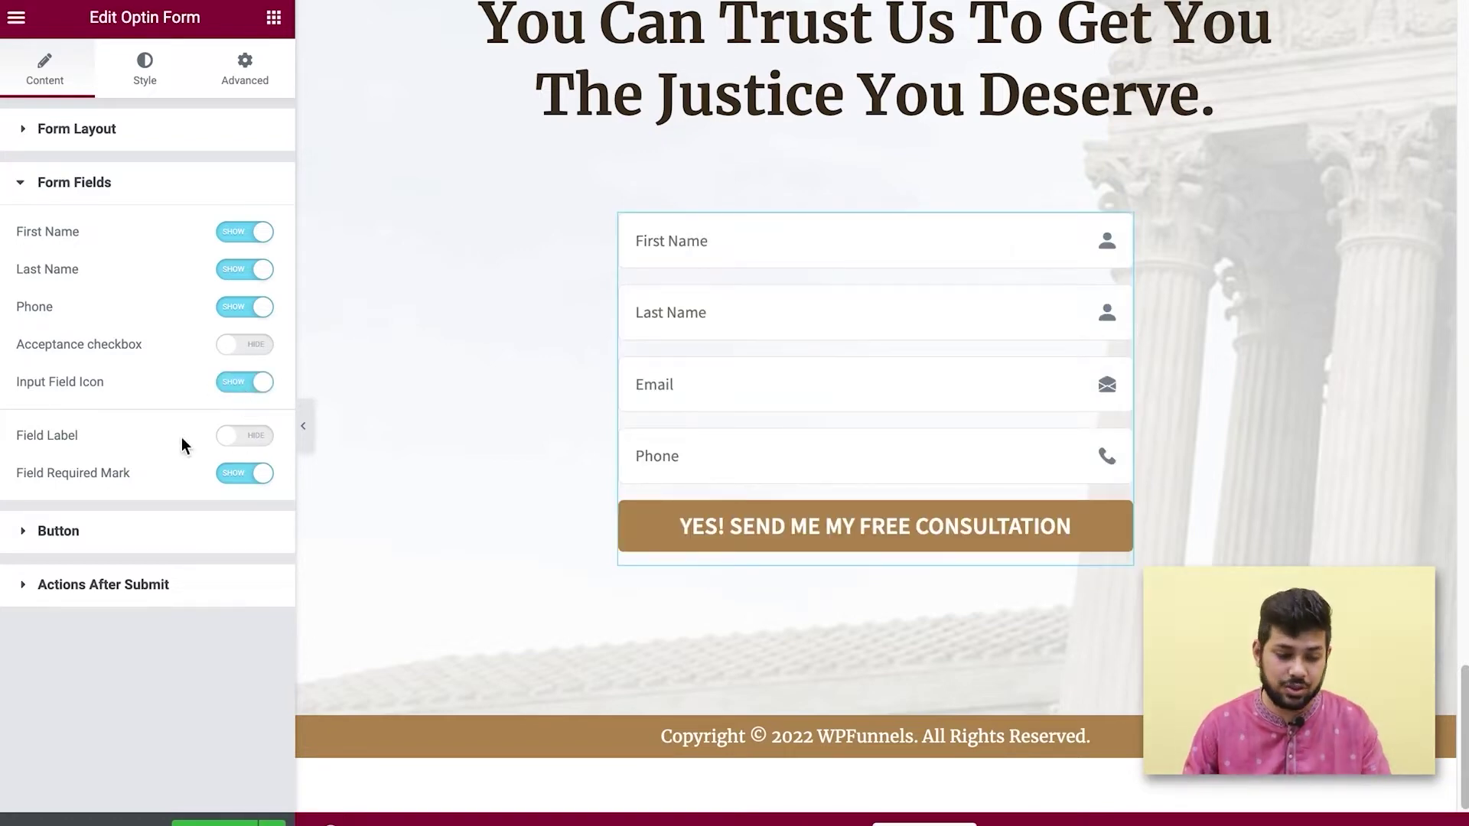
click(249, 434)
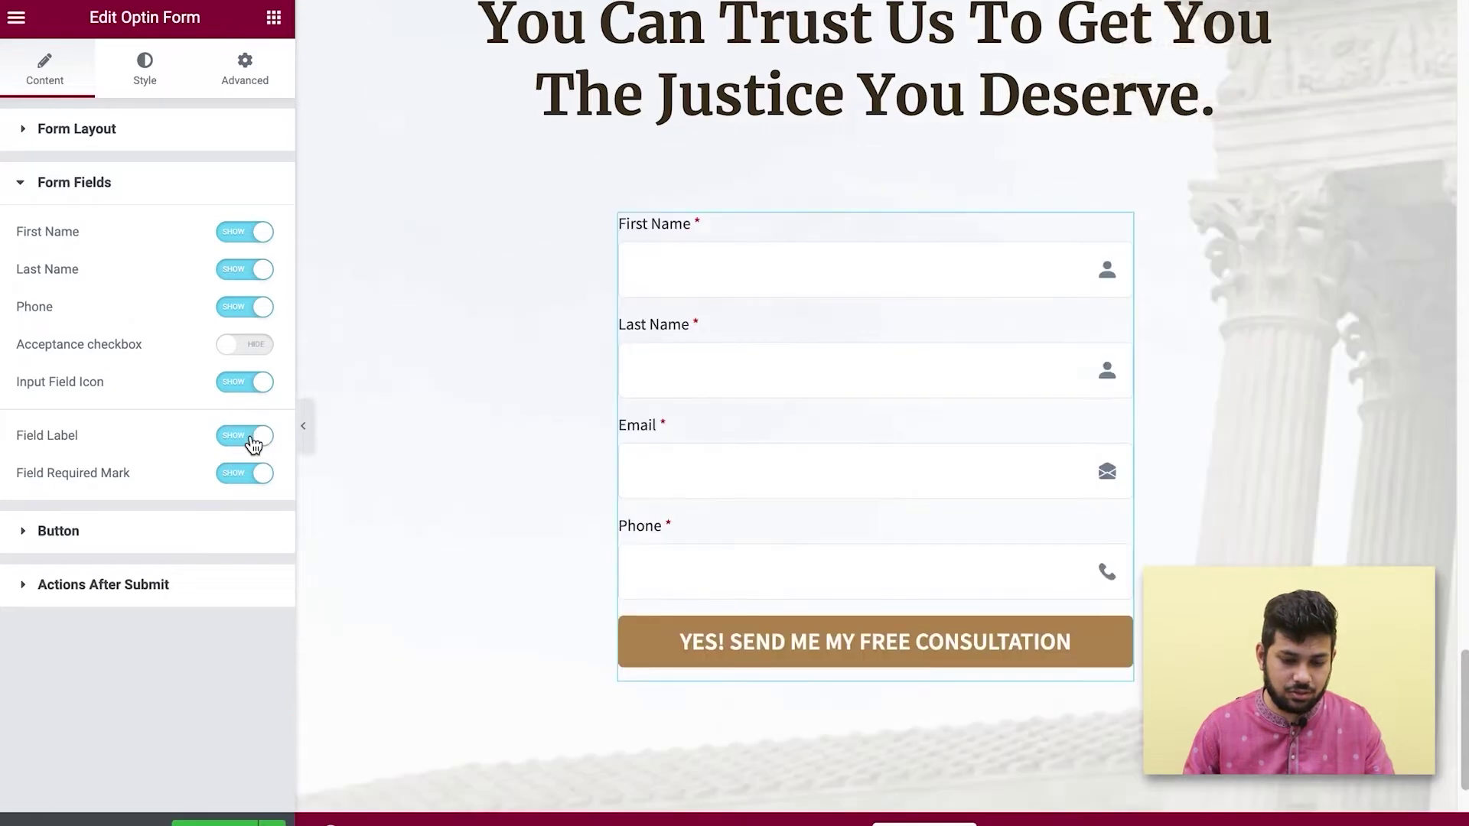
click(251, 438)
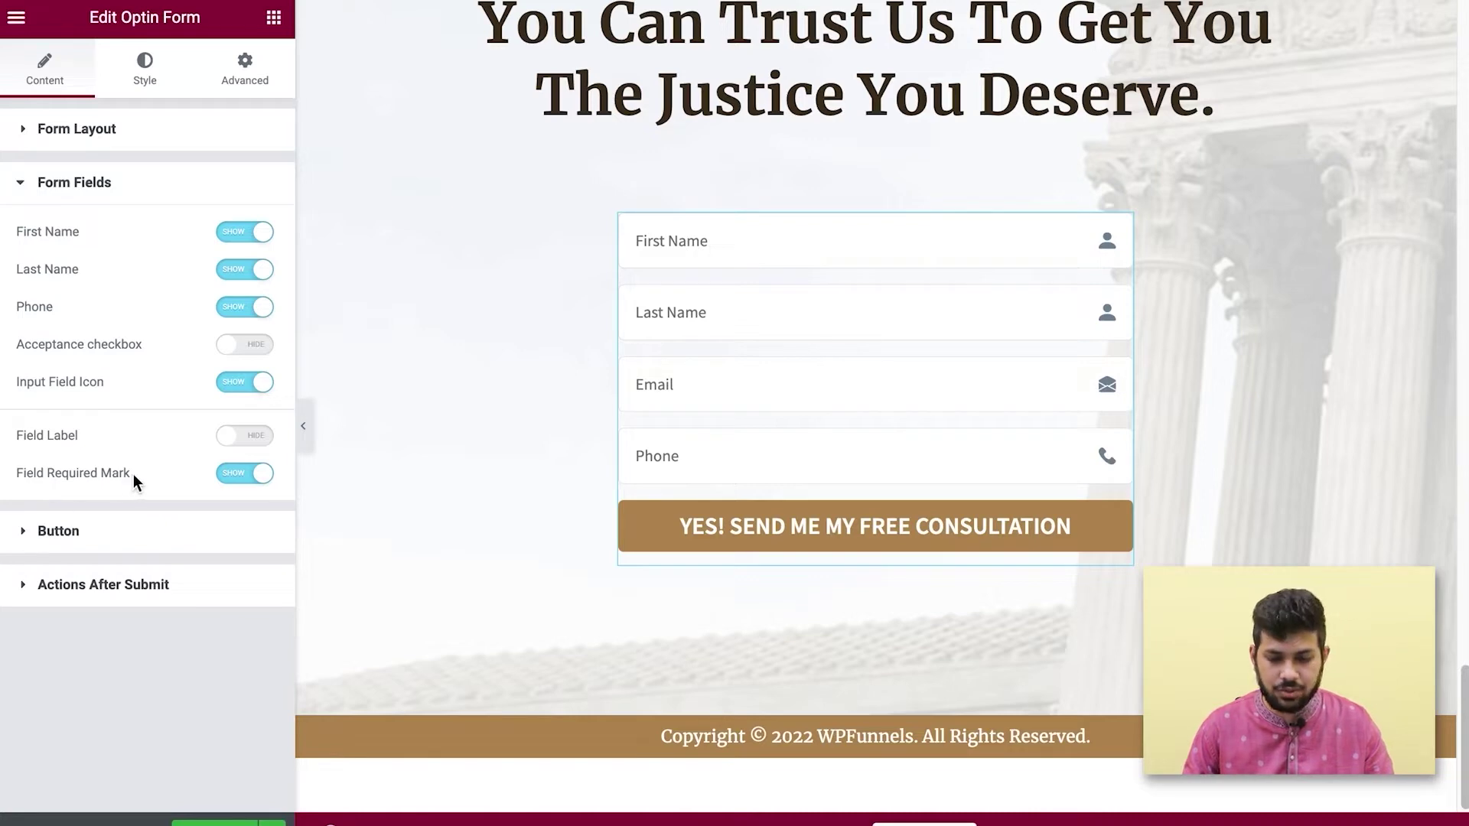
click(249, 438)
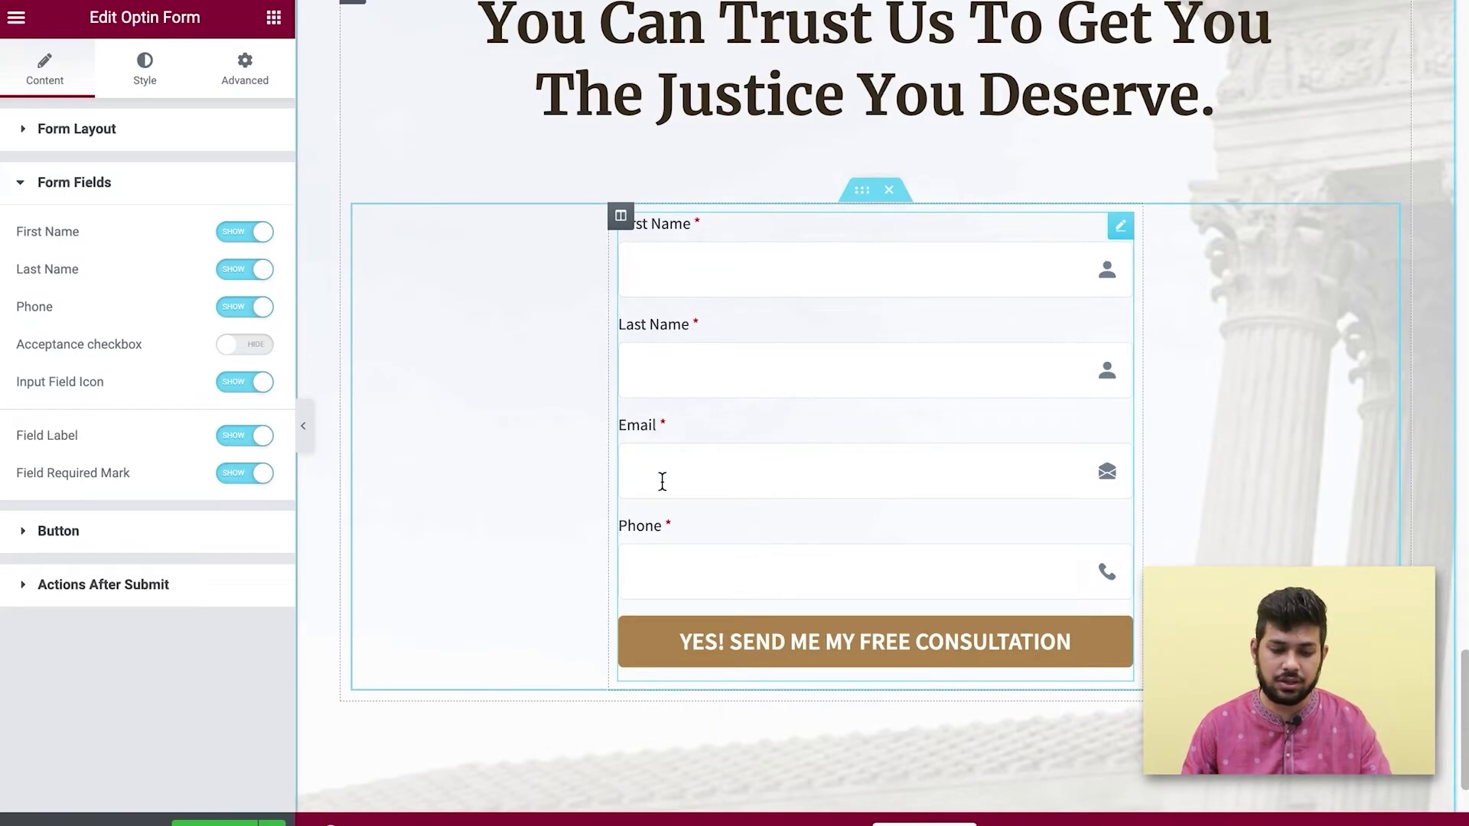
click(237, 477)
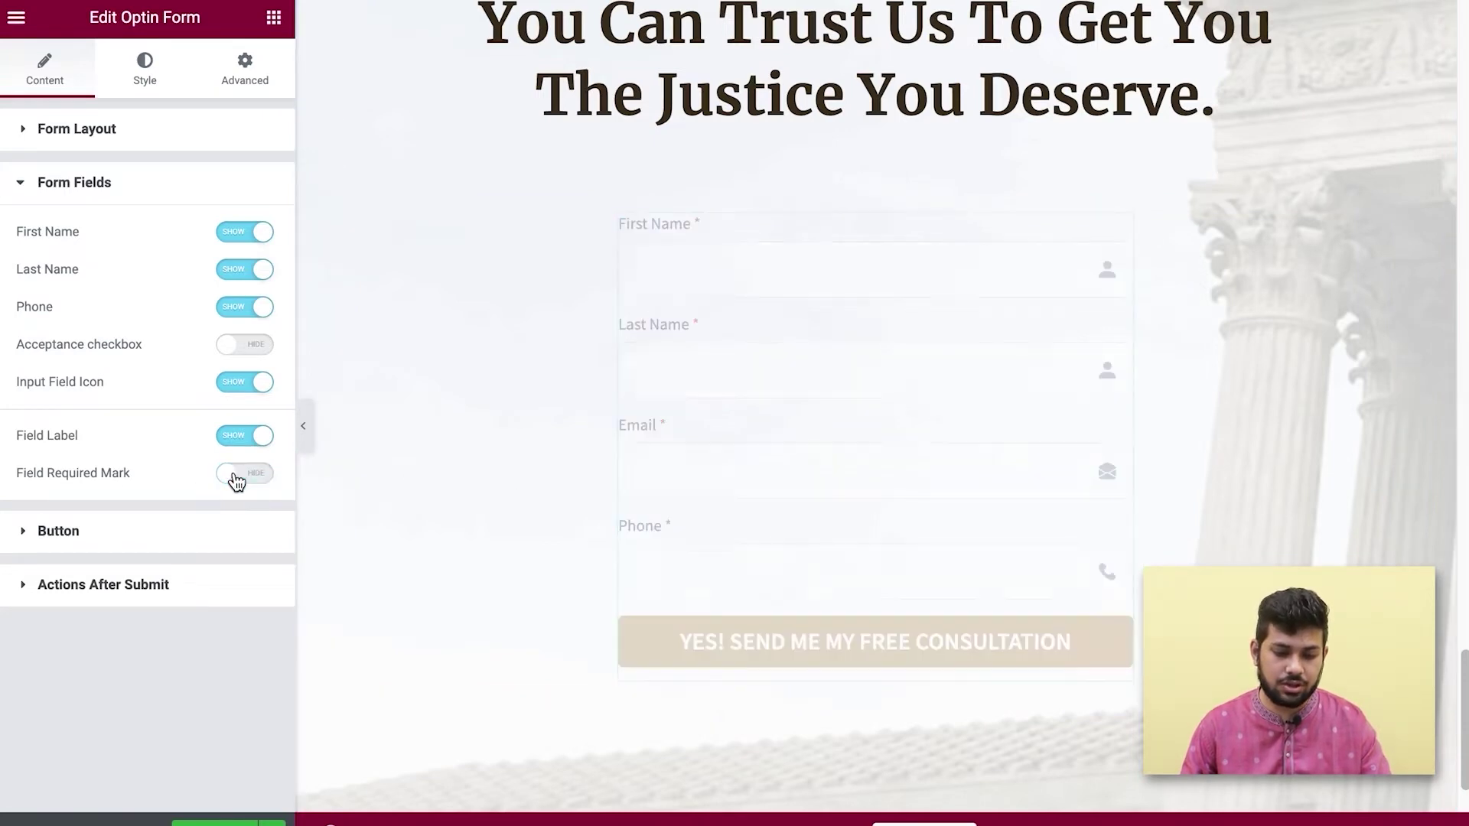
click(236, 476)
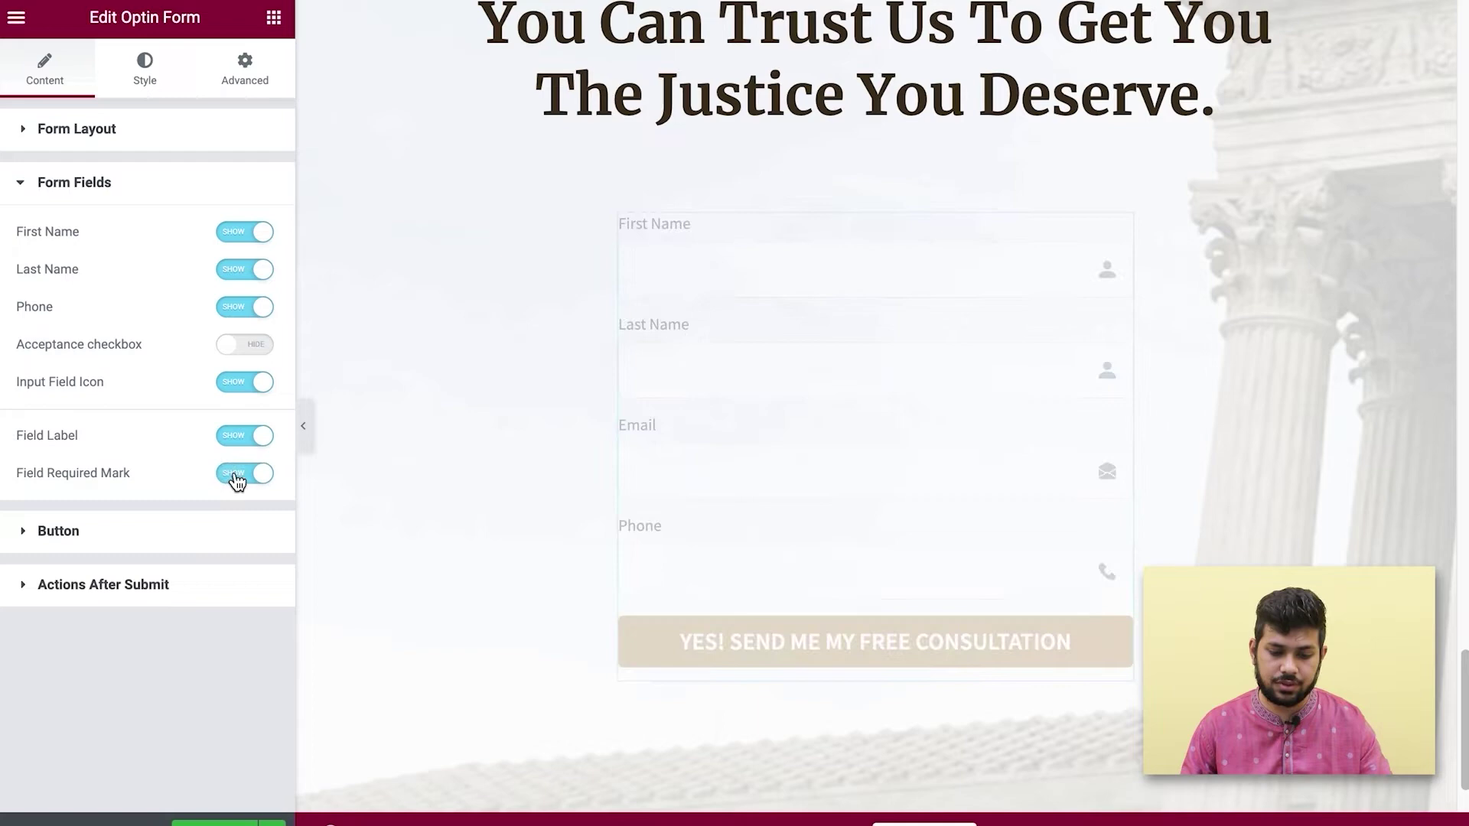
click(252, 437)
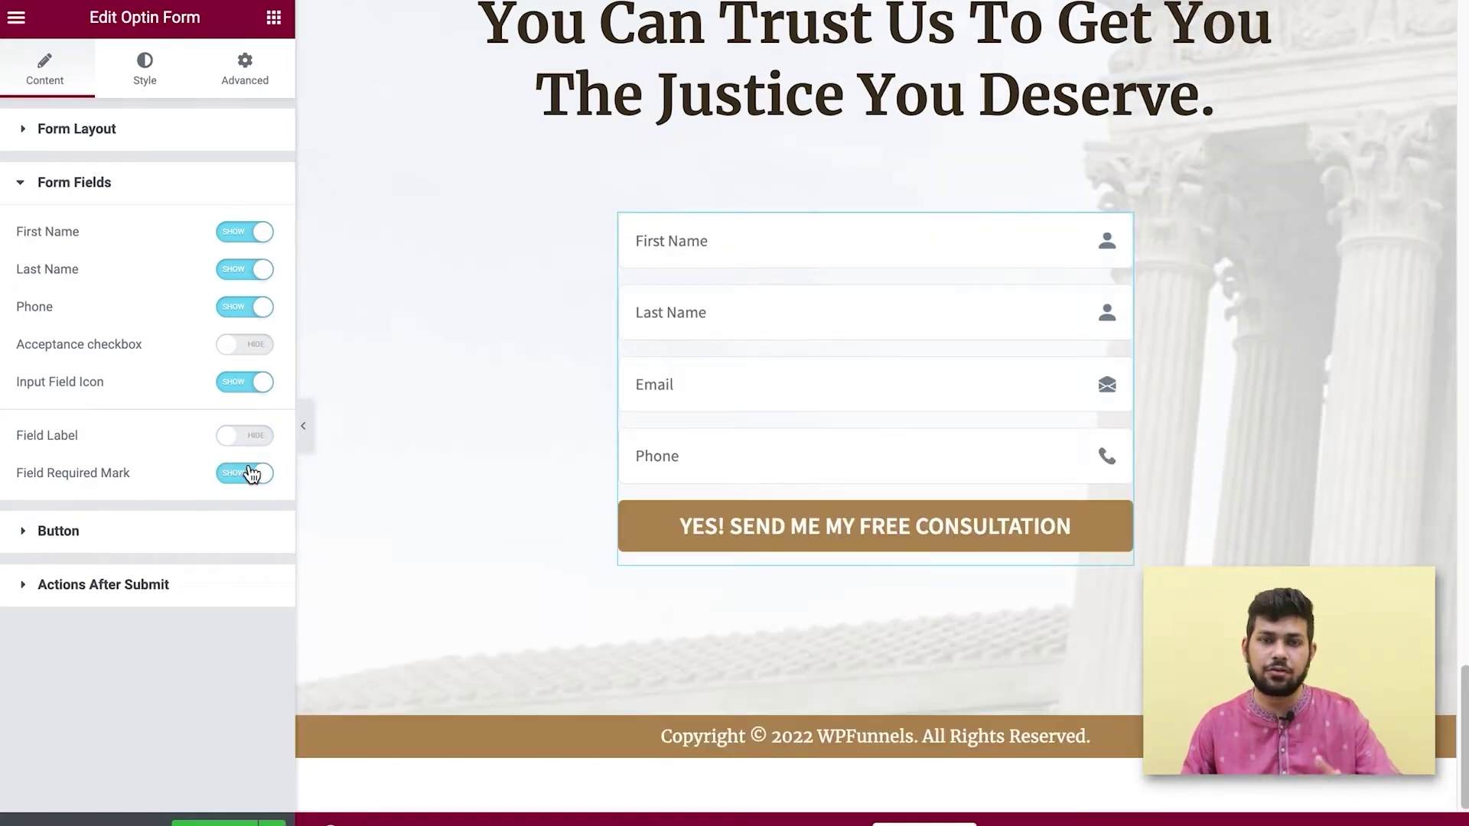
click(235, 308)
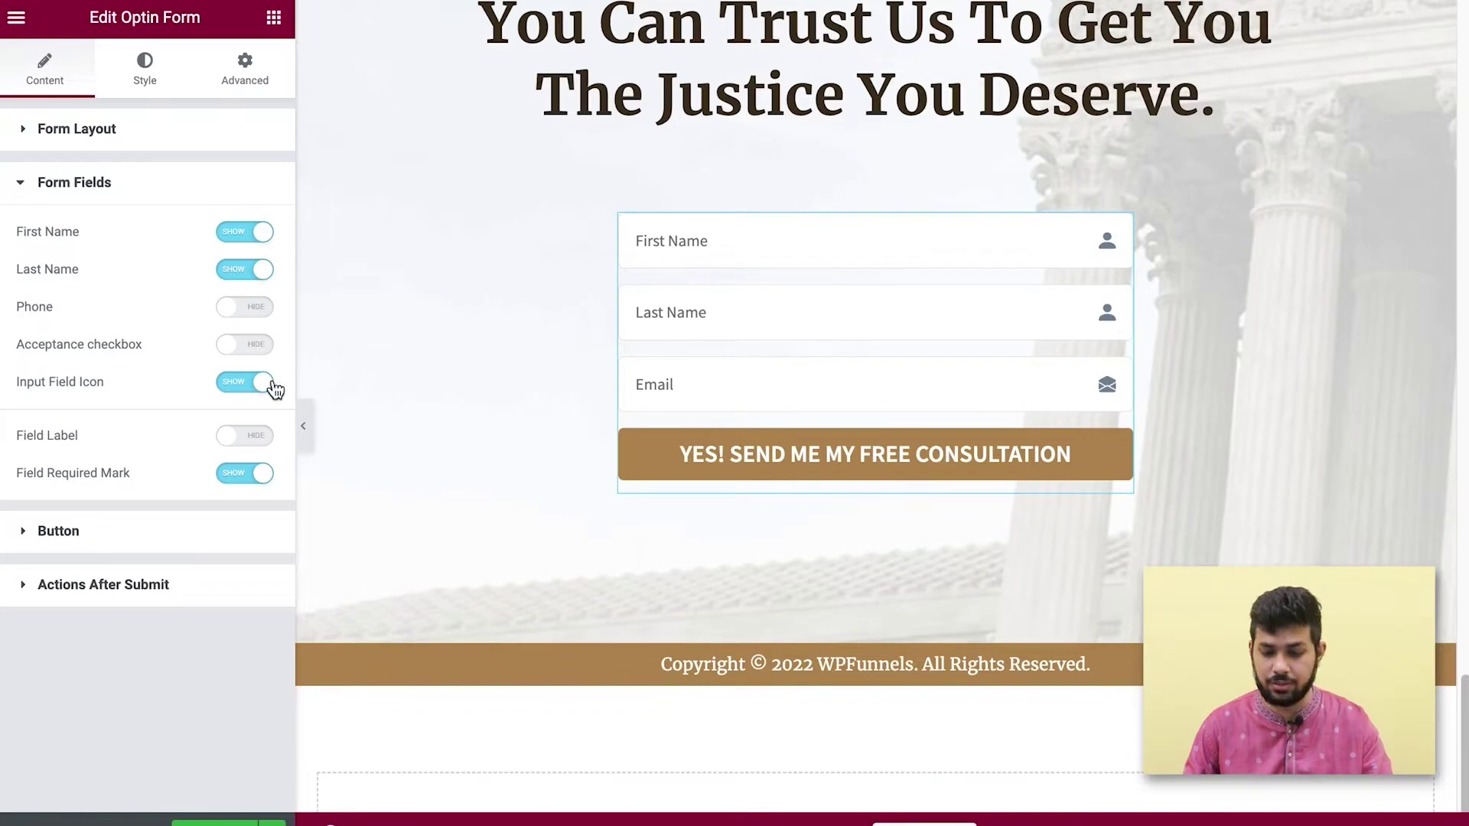
Change the optin button text to 'Yes I want it!'.
click(18, 536)
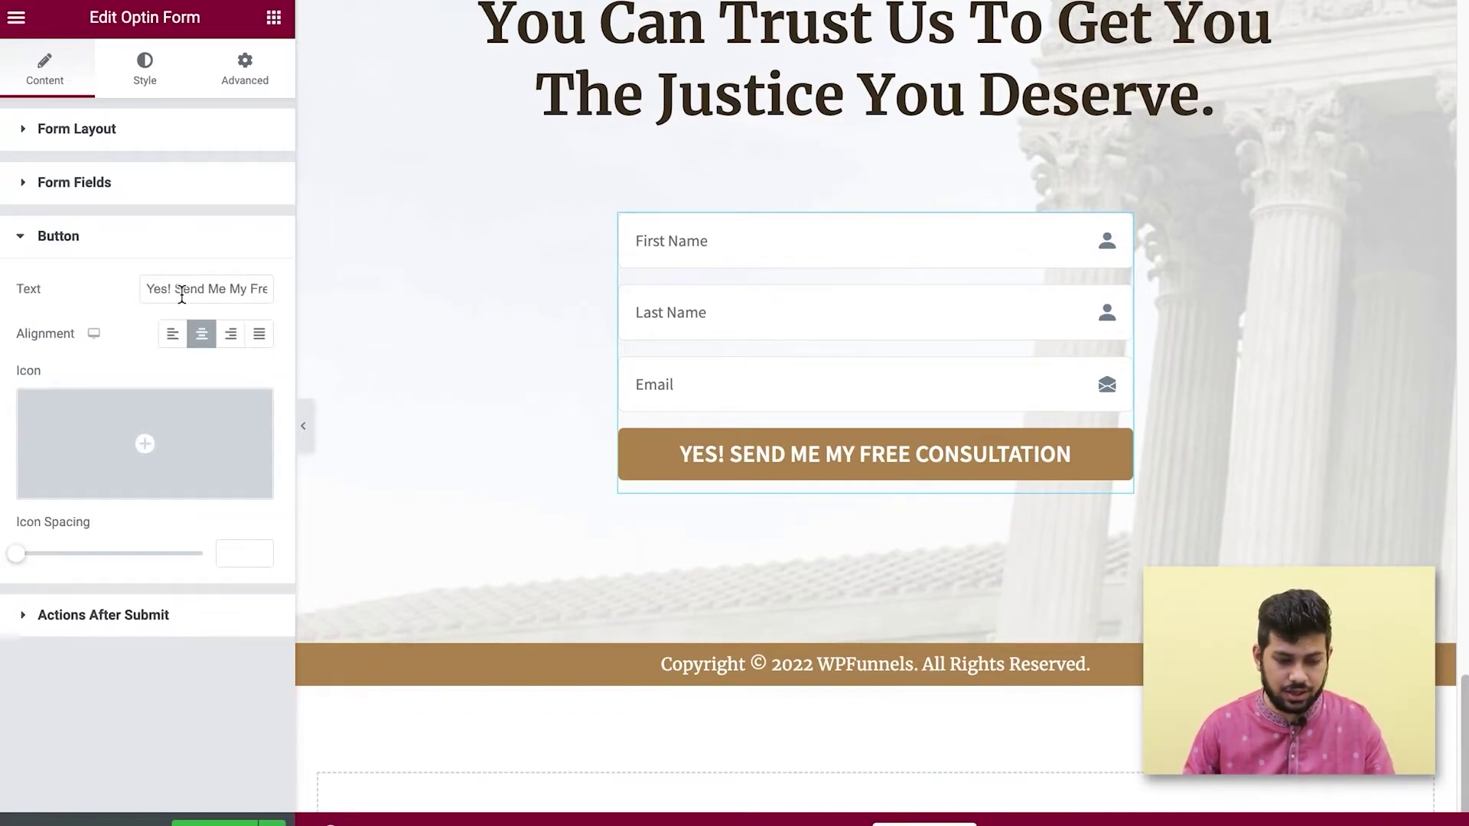
triple_click(148, 286)
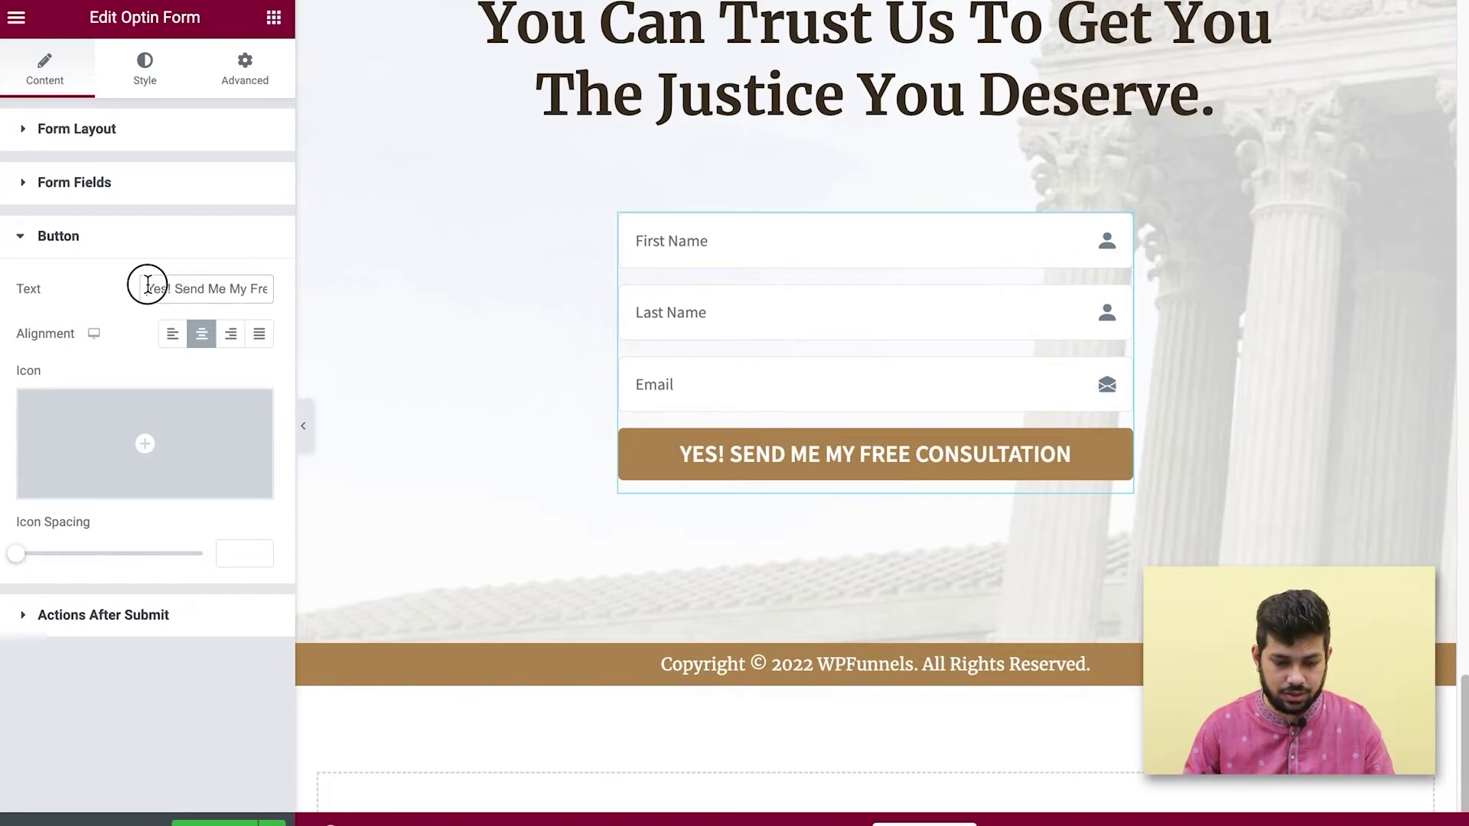
text(Yes I)
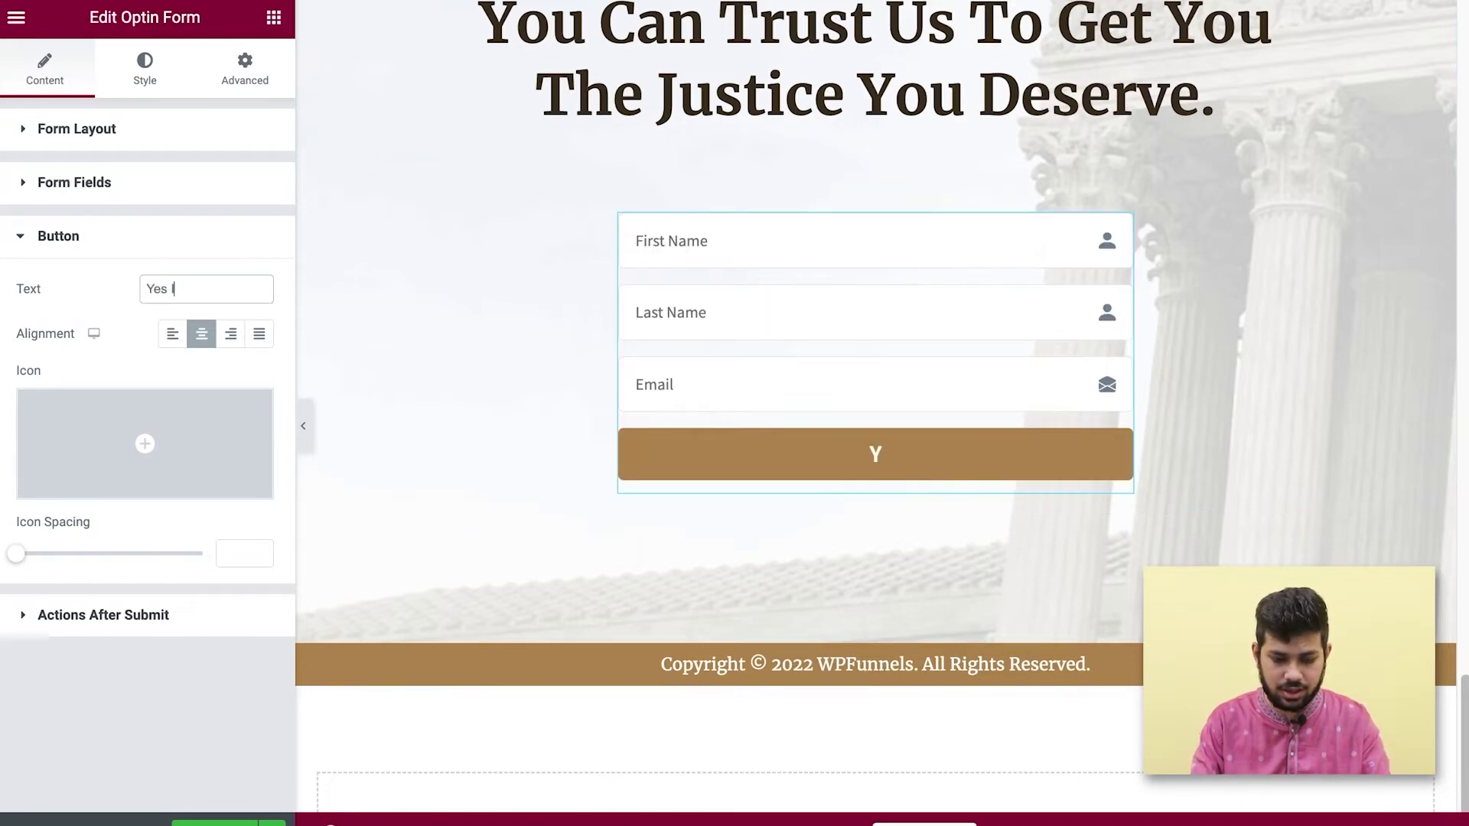
text( want it!)
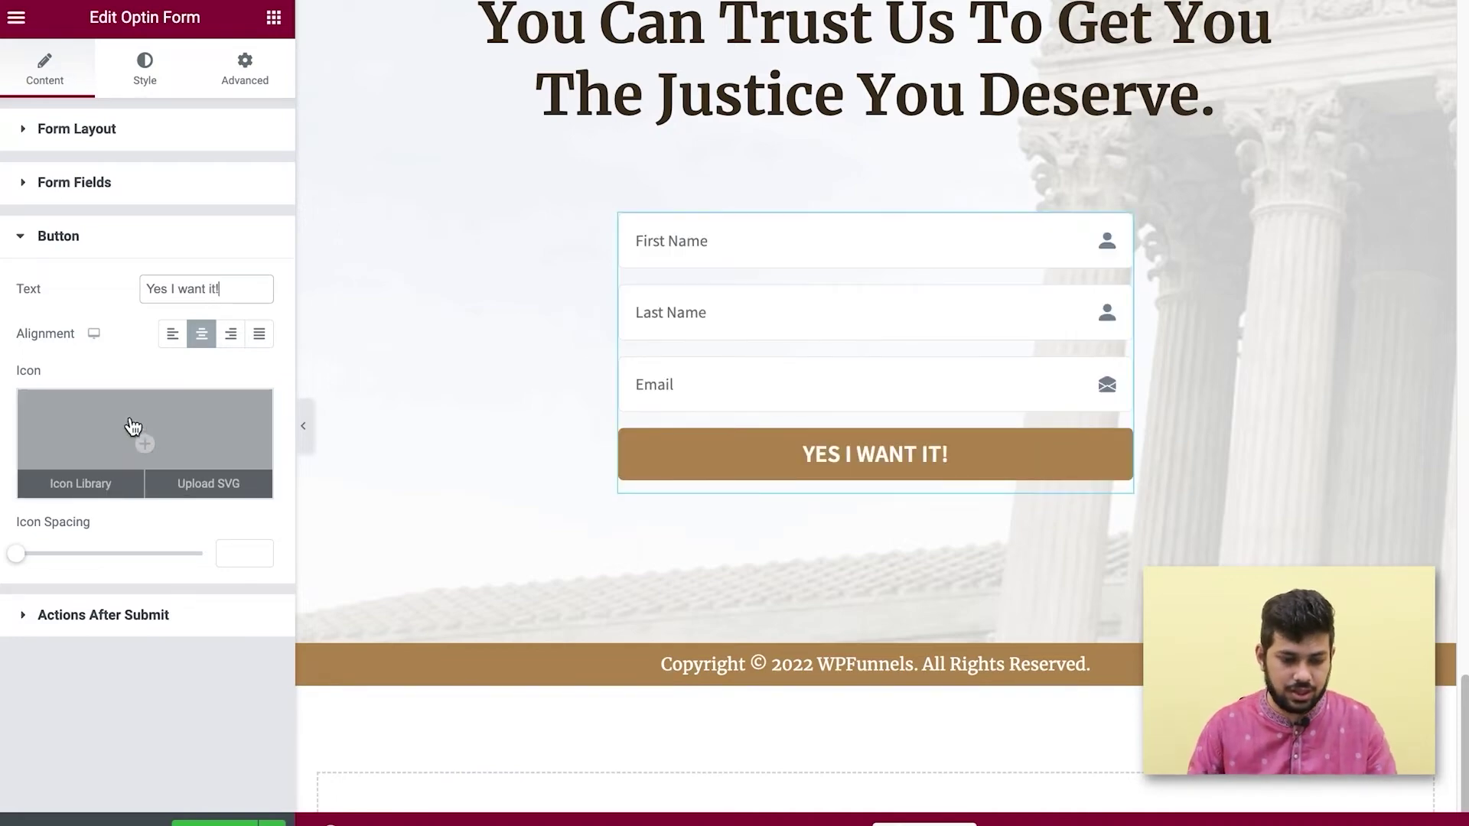
Give the button an Address Card icon with icon spacing 15.
mouse_move(145, 442)
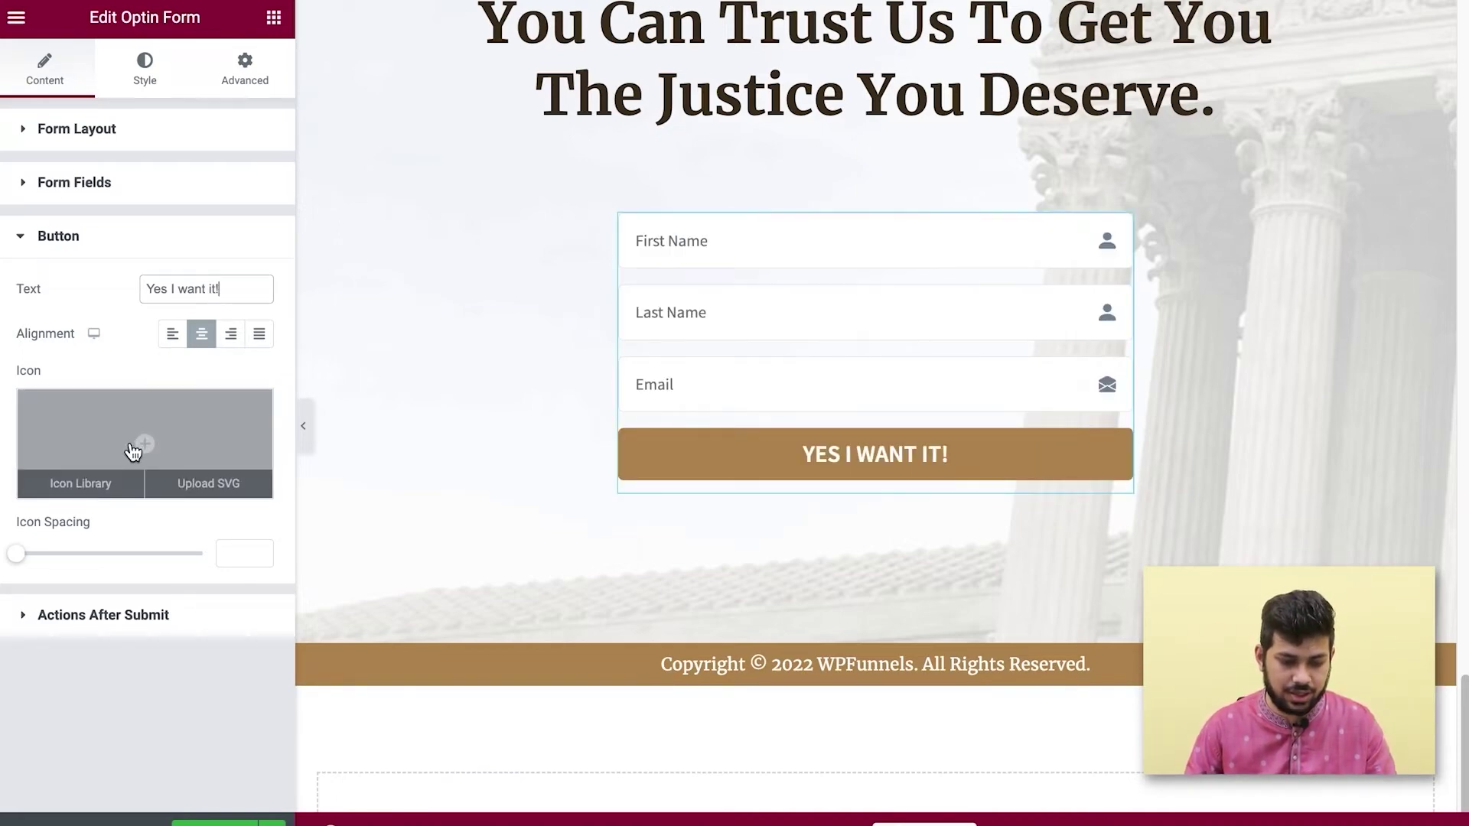
click(135, 444)
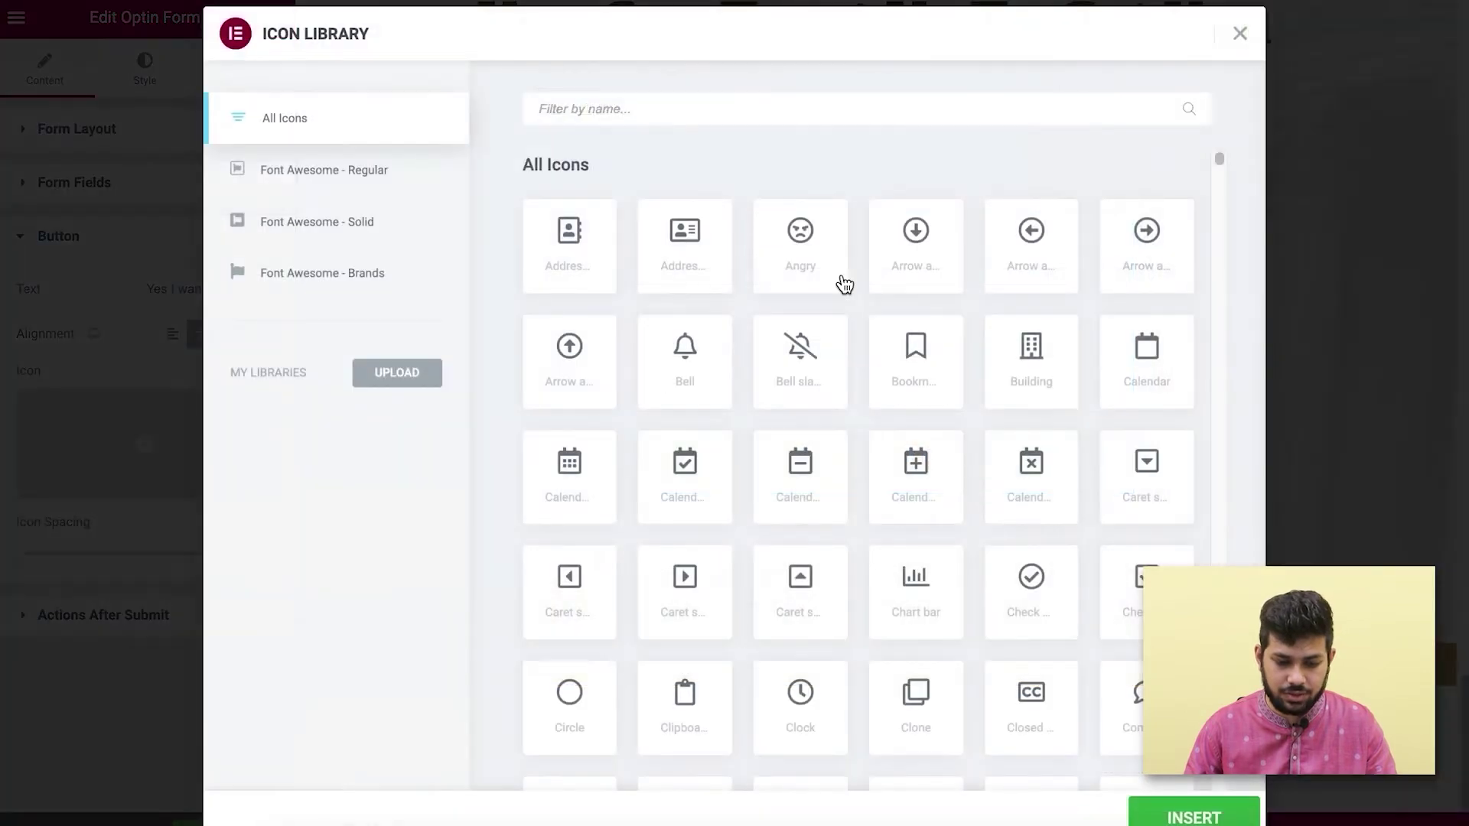
click(712, 269)
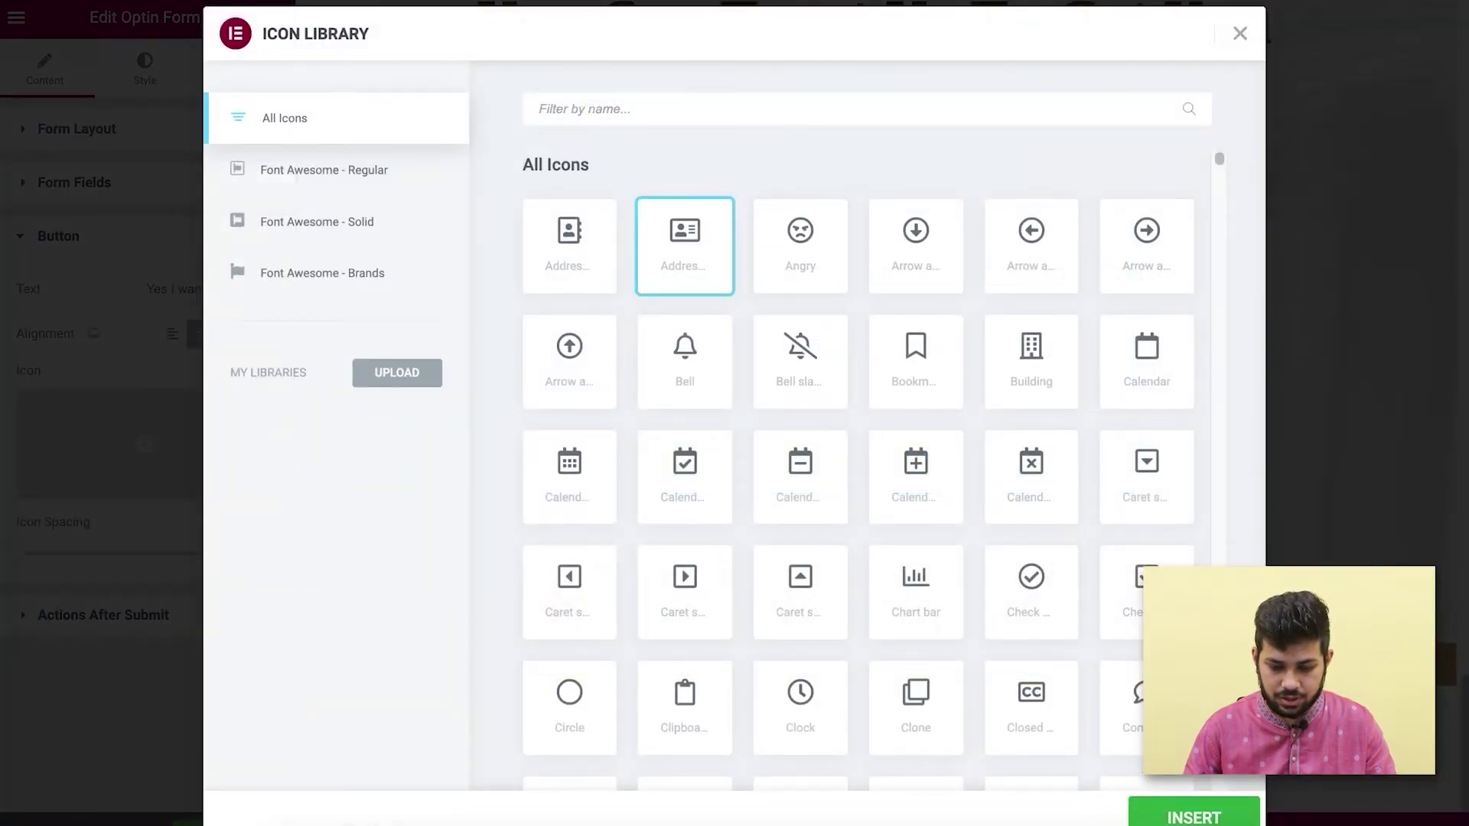
click(1201, 814)
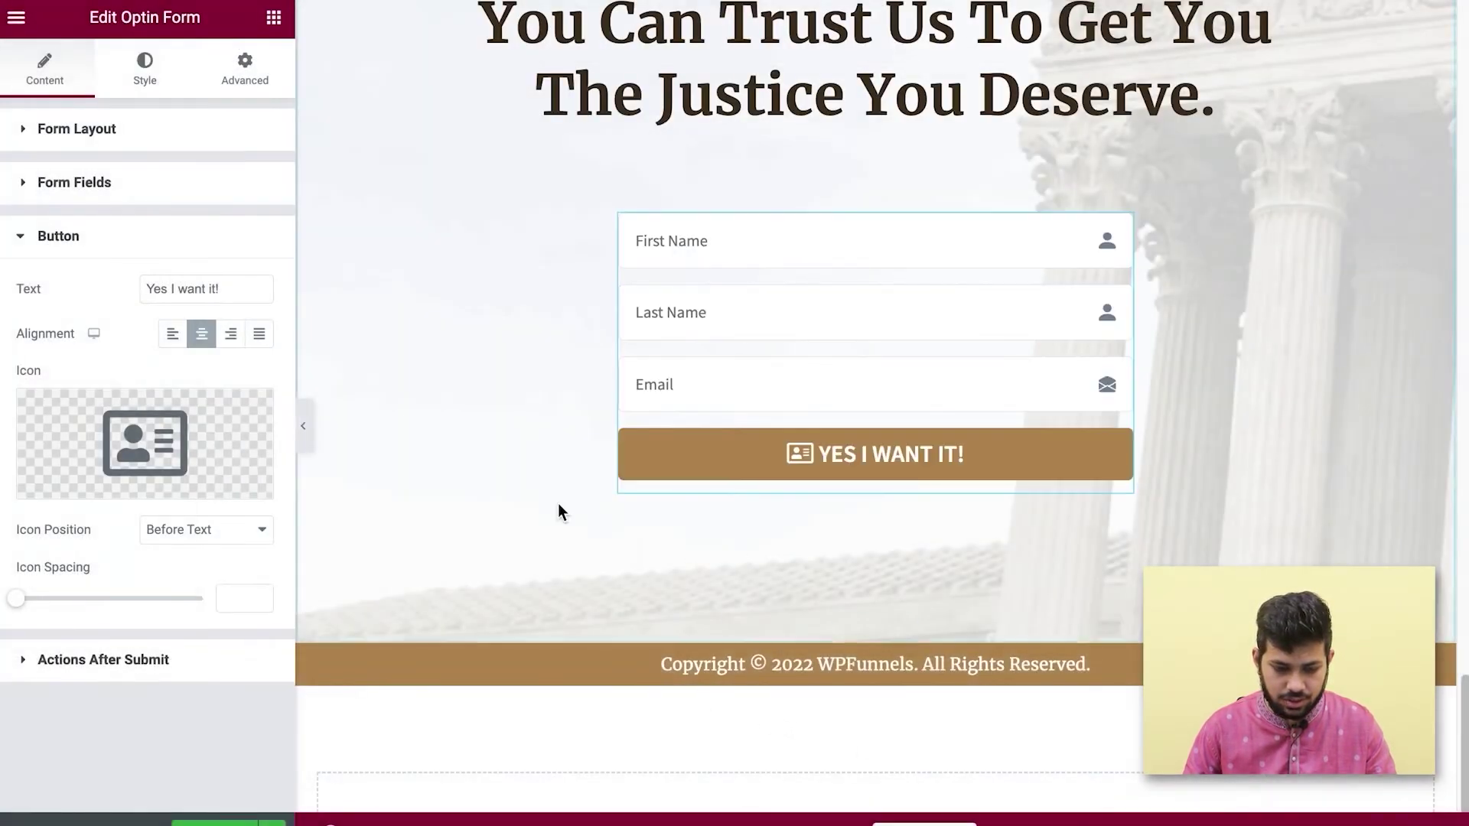
drag(16, 598, 68, 612)
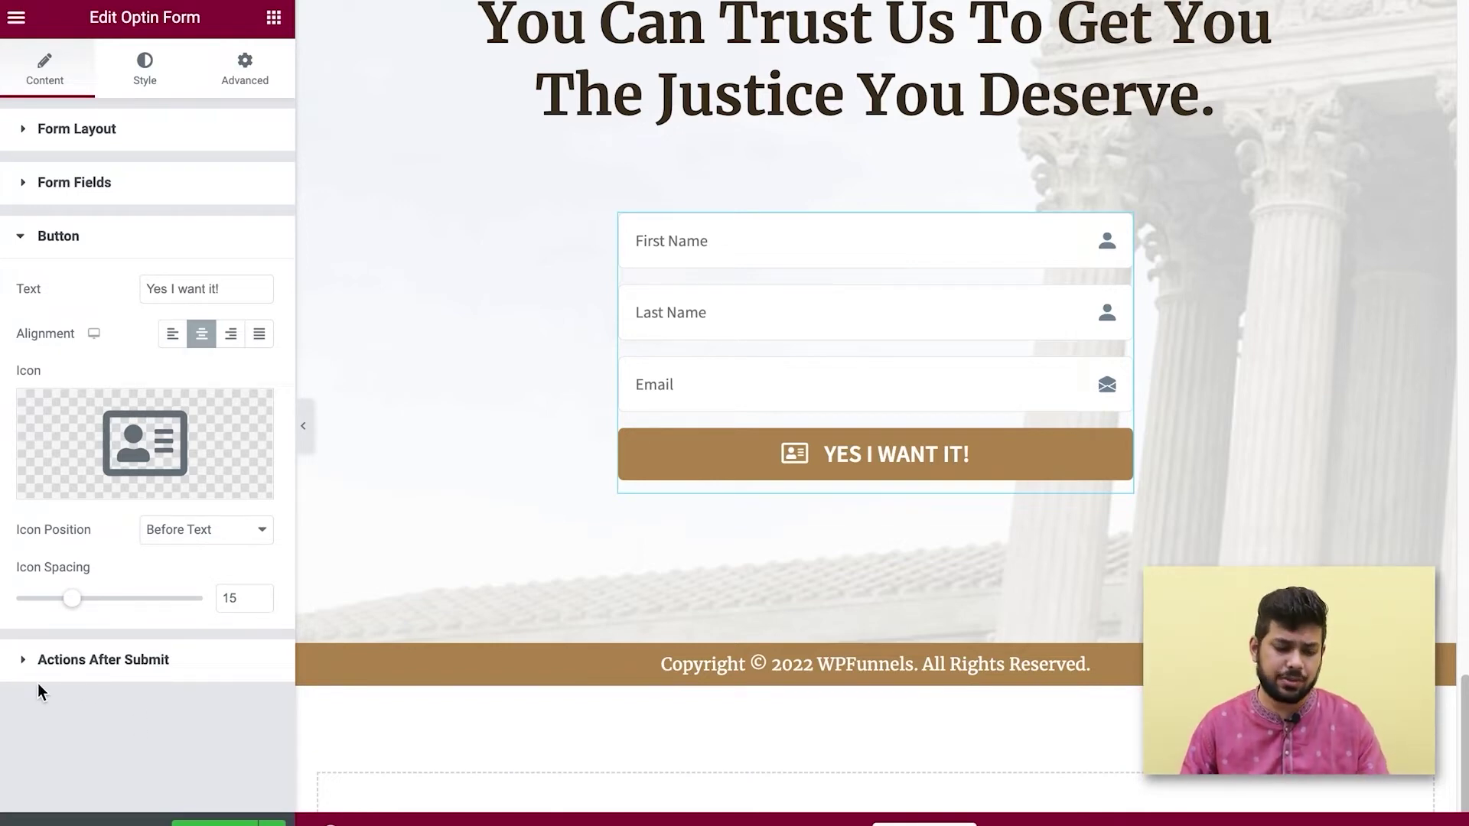
click(25, 661)
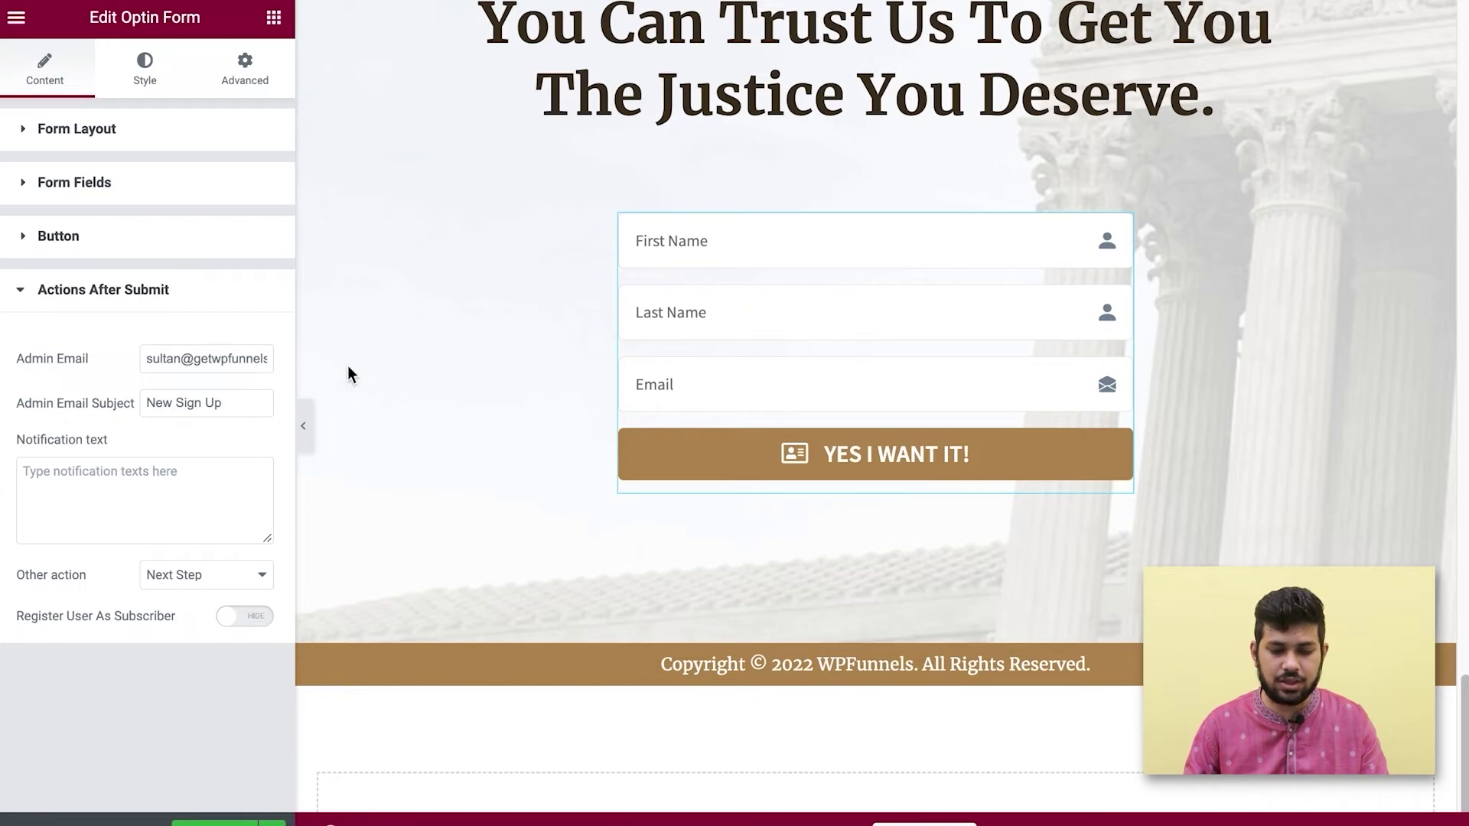
Set the after-submit notification text to 'Successfully signed up!'.
click(186, 471)
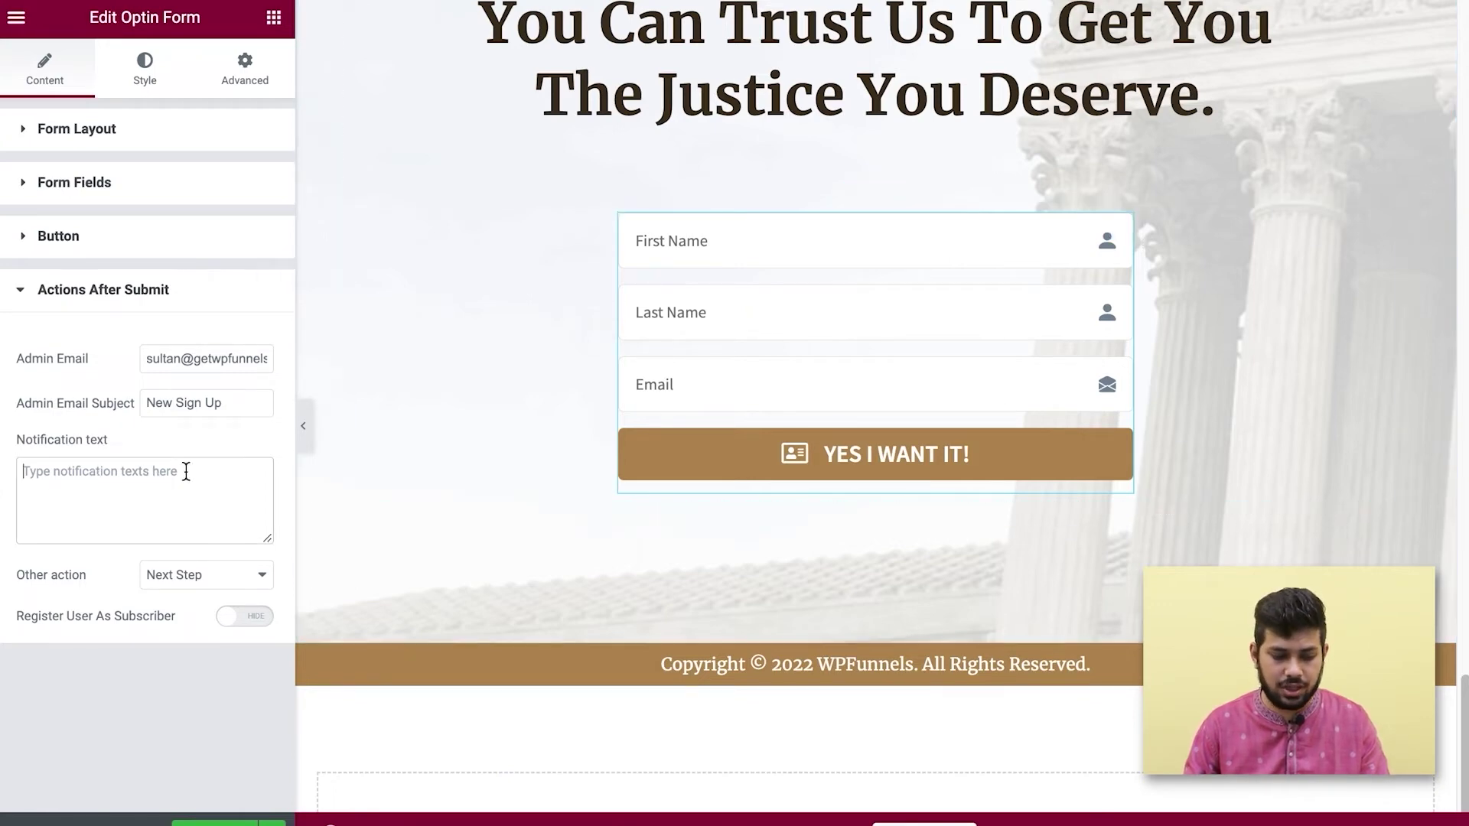
text(Successf)
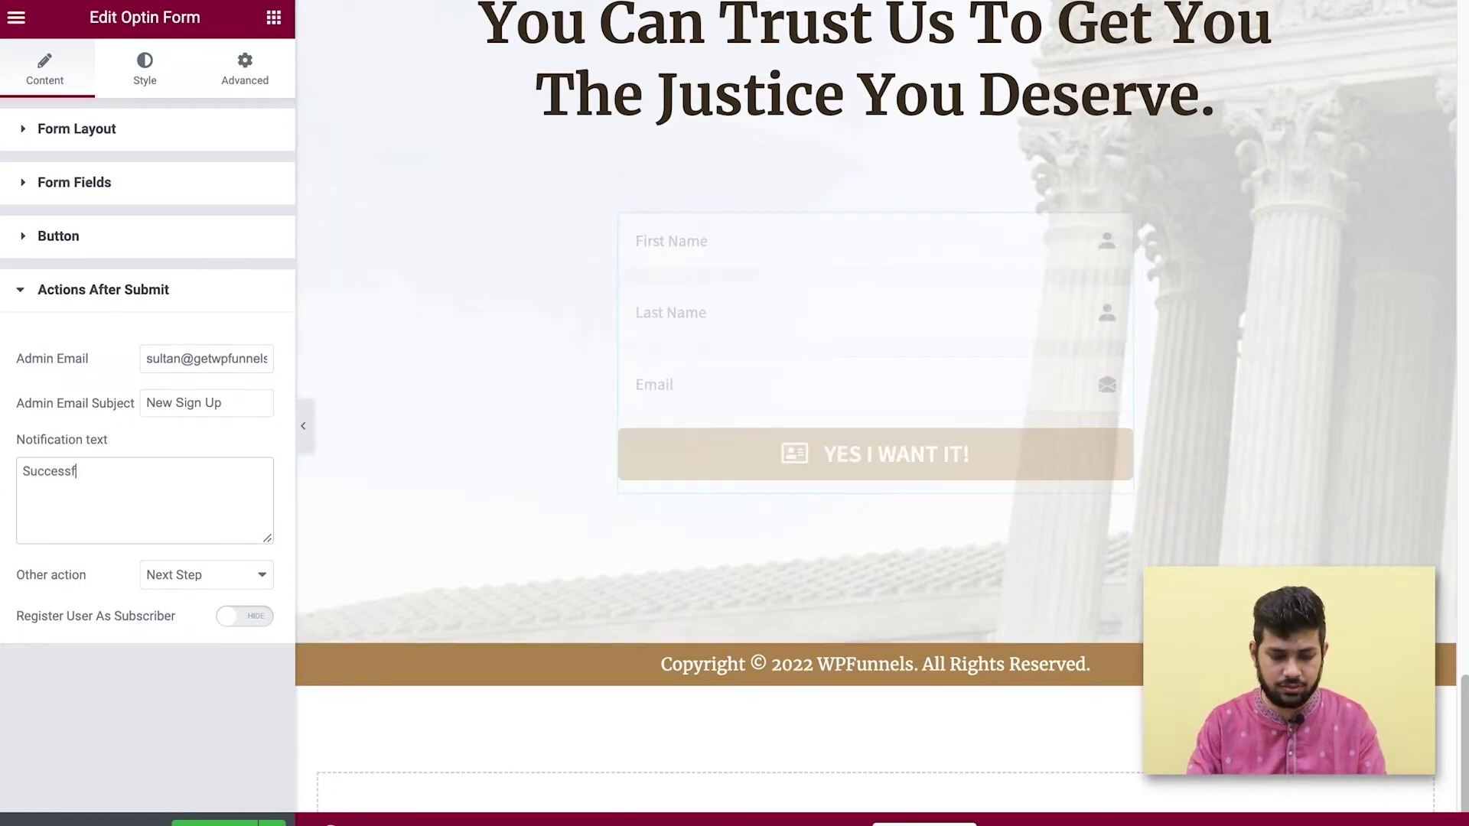
text(ully sign)
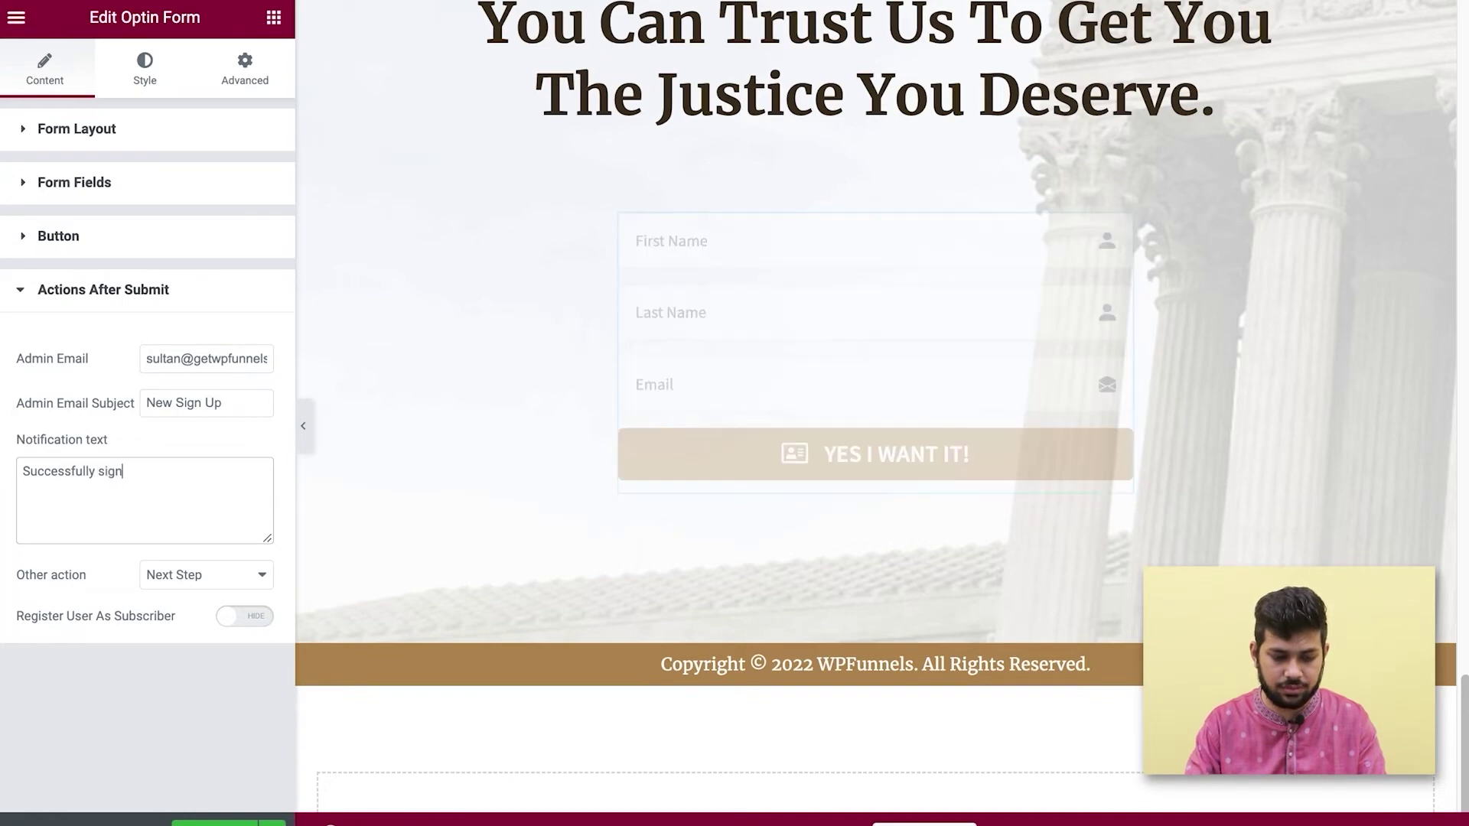
text(ed up!)
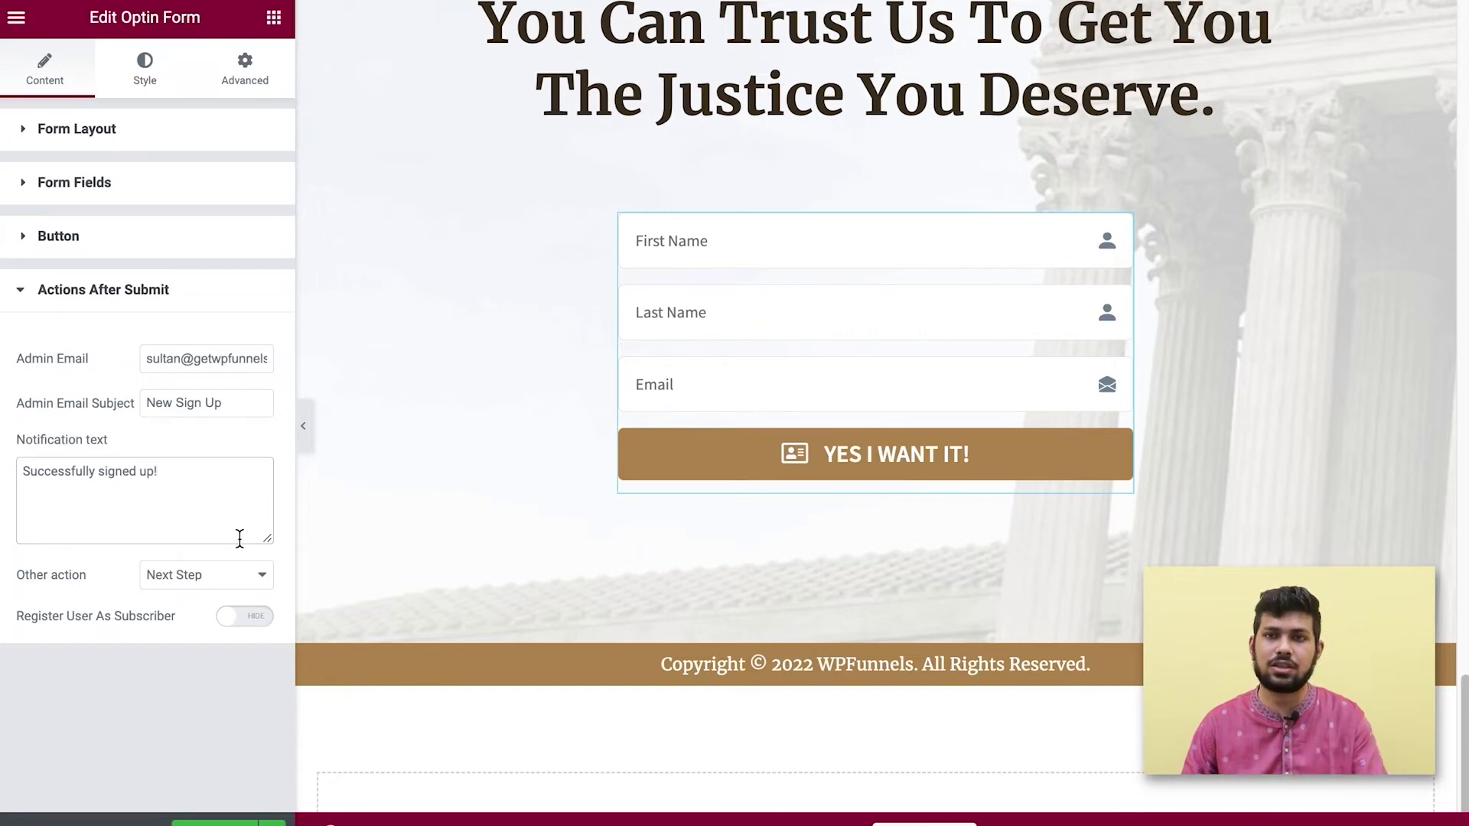
Try Redirect to url and None, then set the after-submit action to Next Step.
click(201, 574)
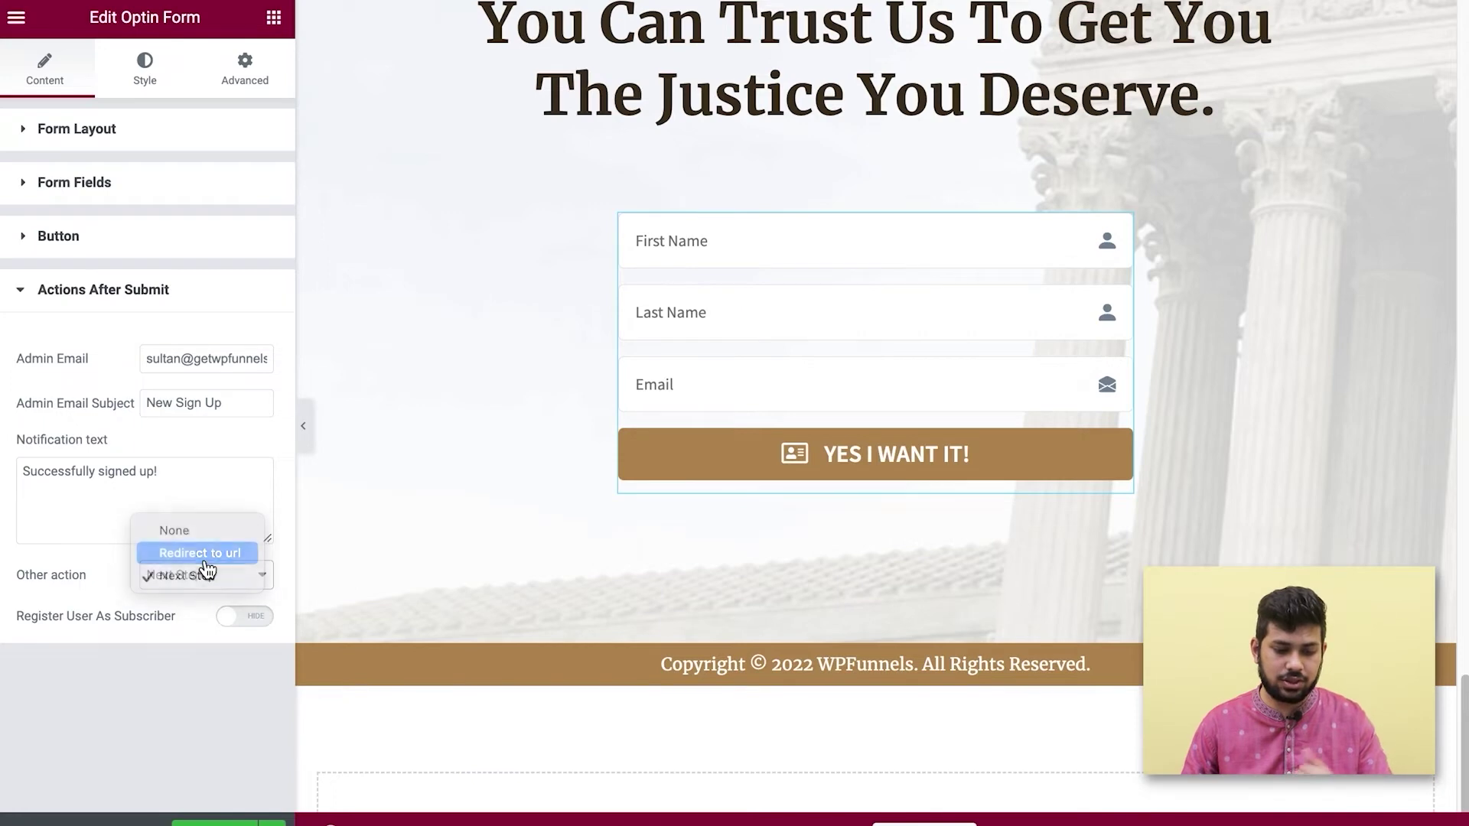
click(203, 558)
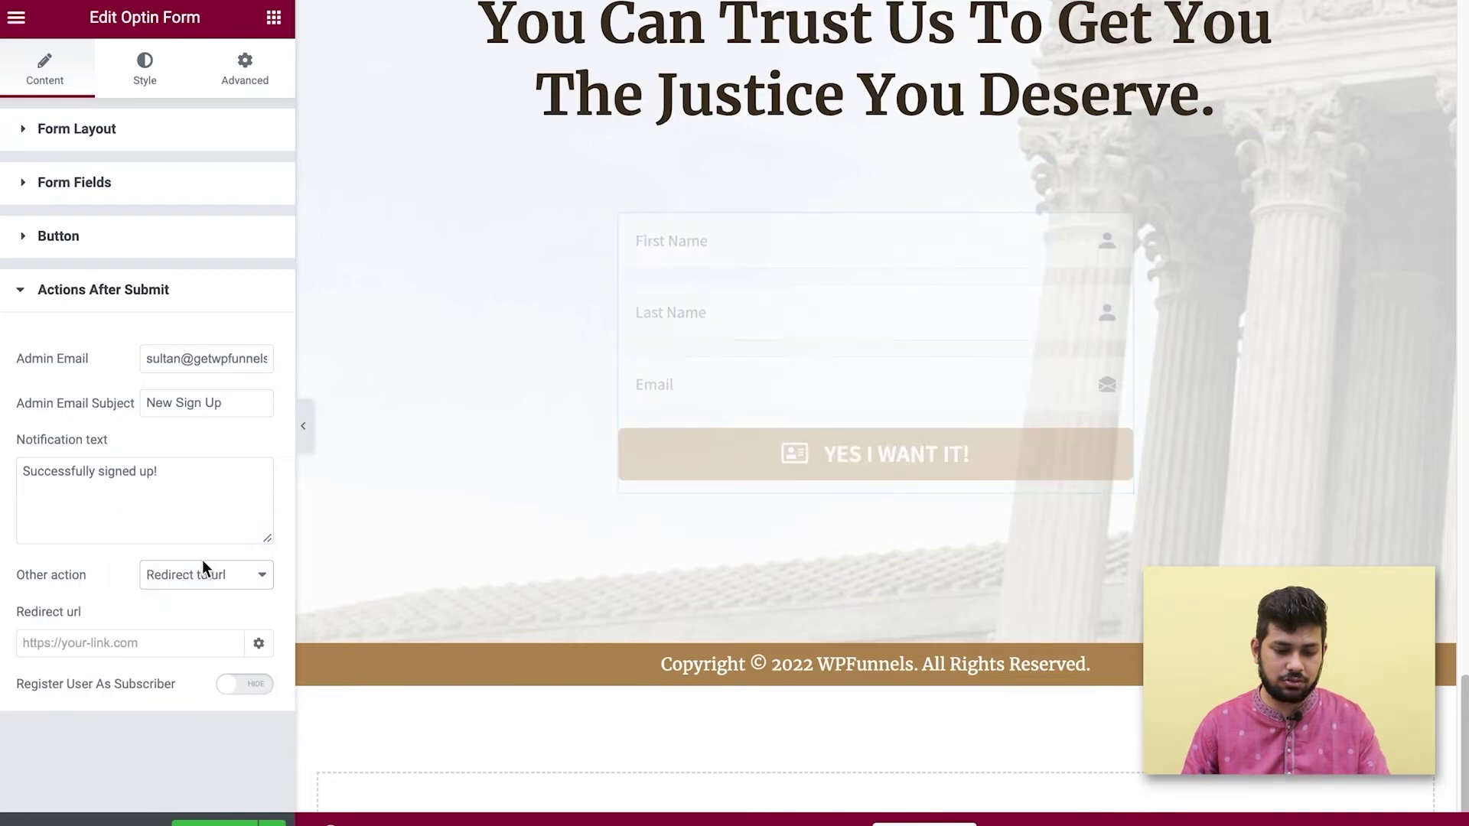
click(109, 642)
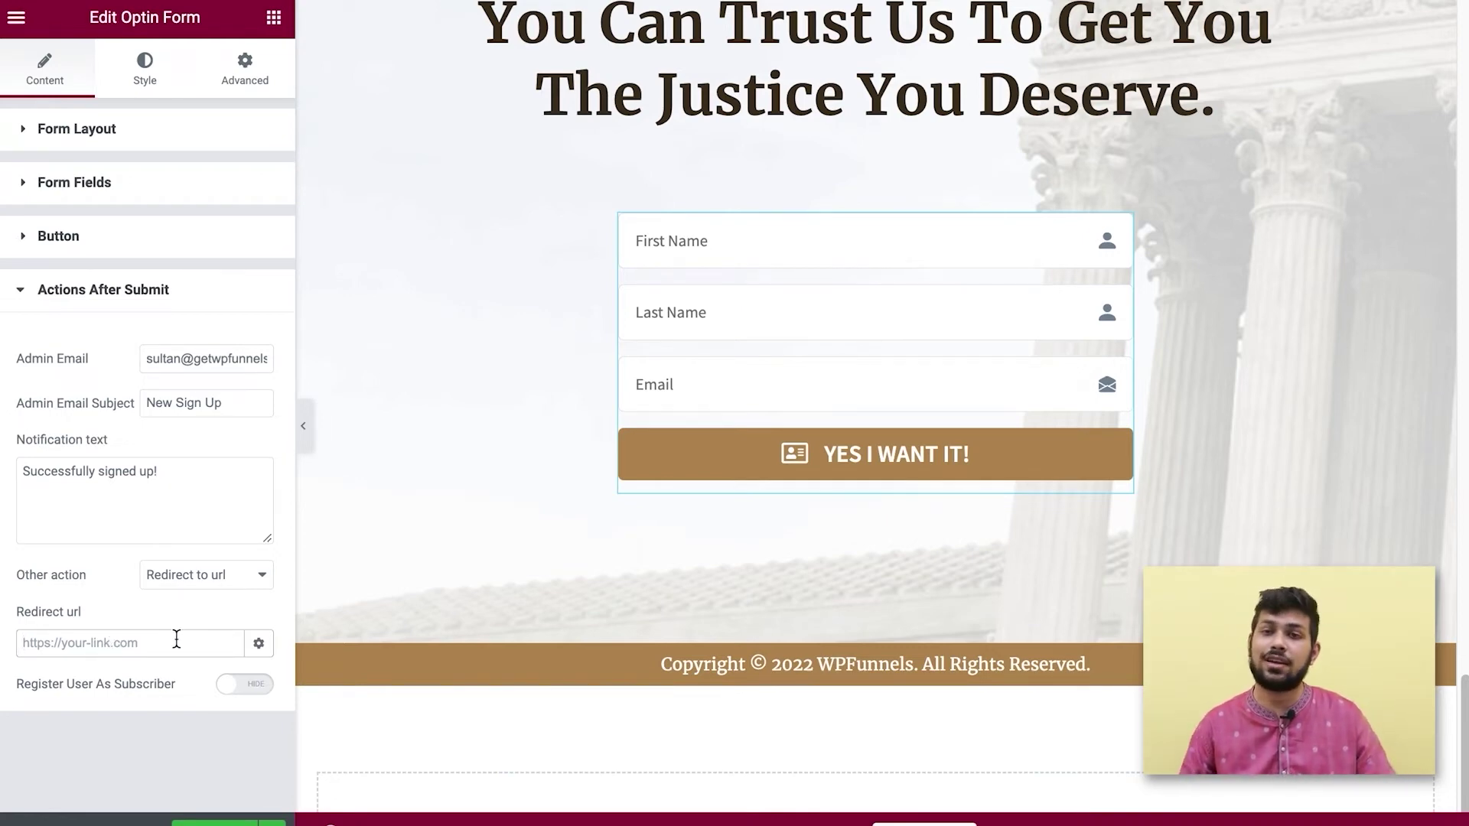
click(258, 643)
scroll(229, 646, down, 1)
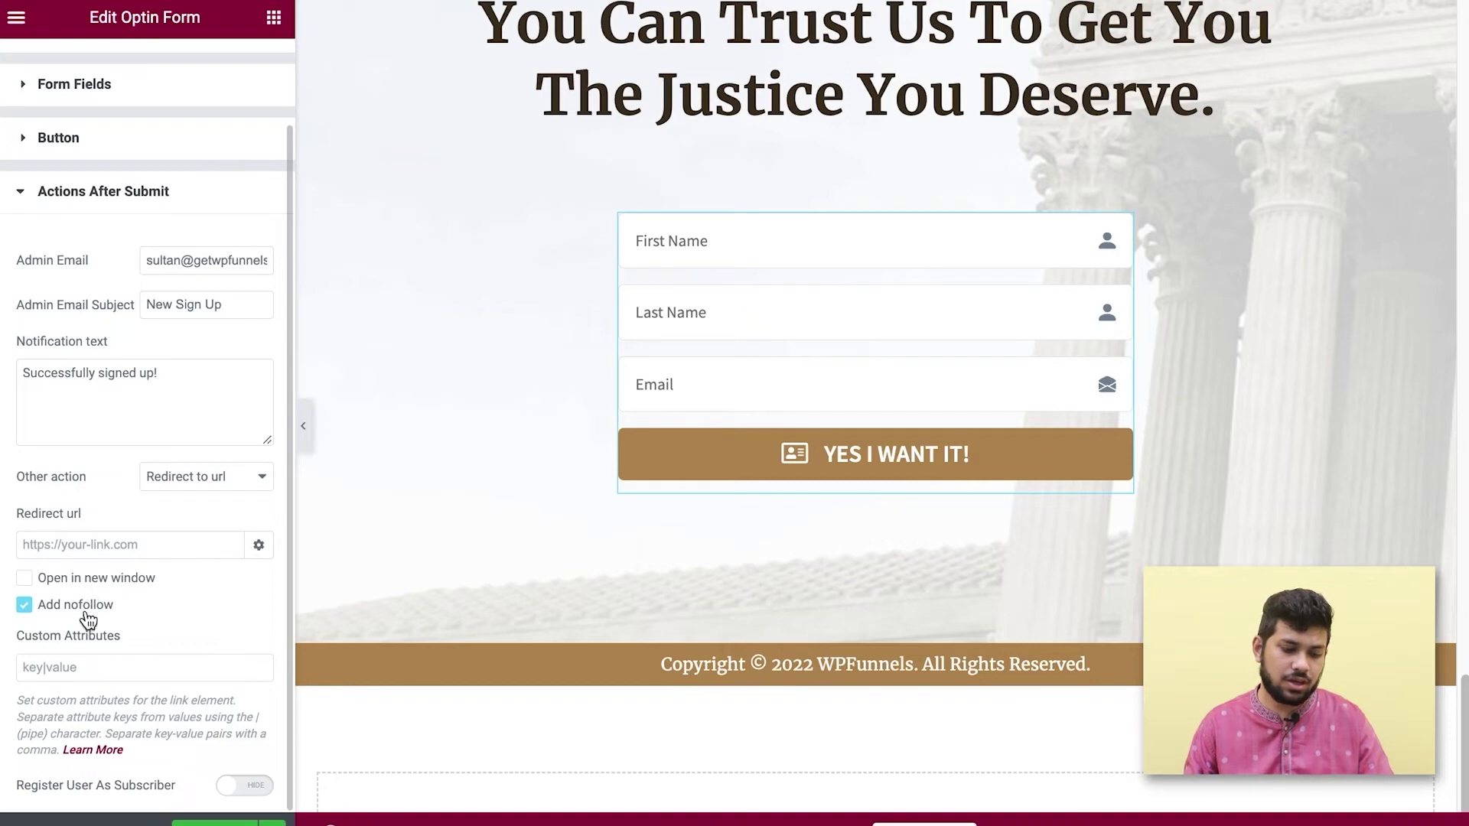
click(259, 547)
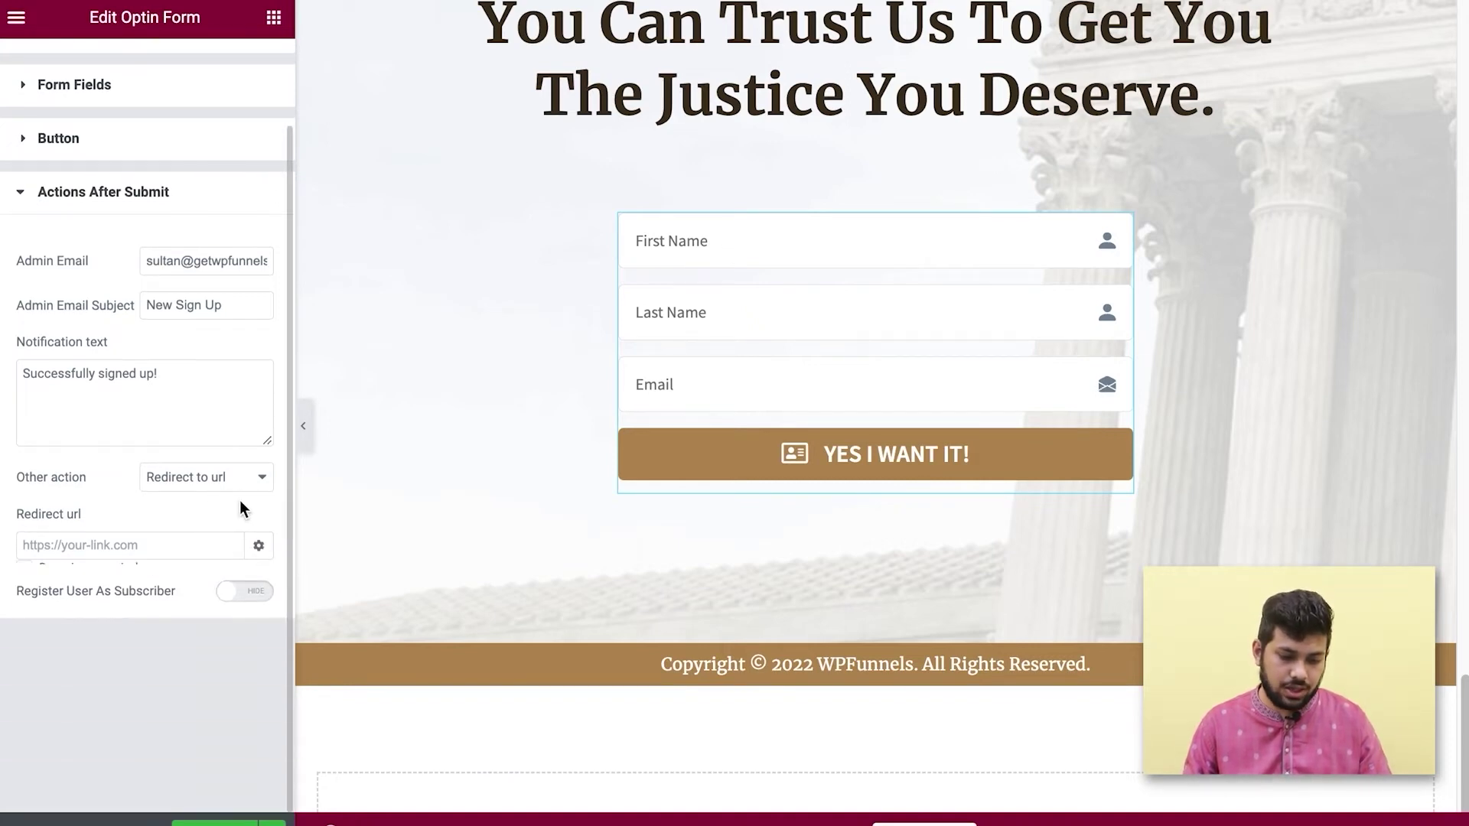
click(231, 482)
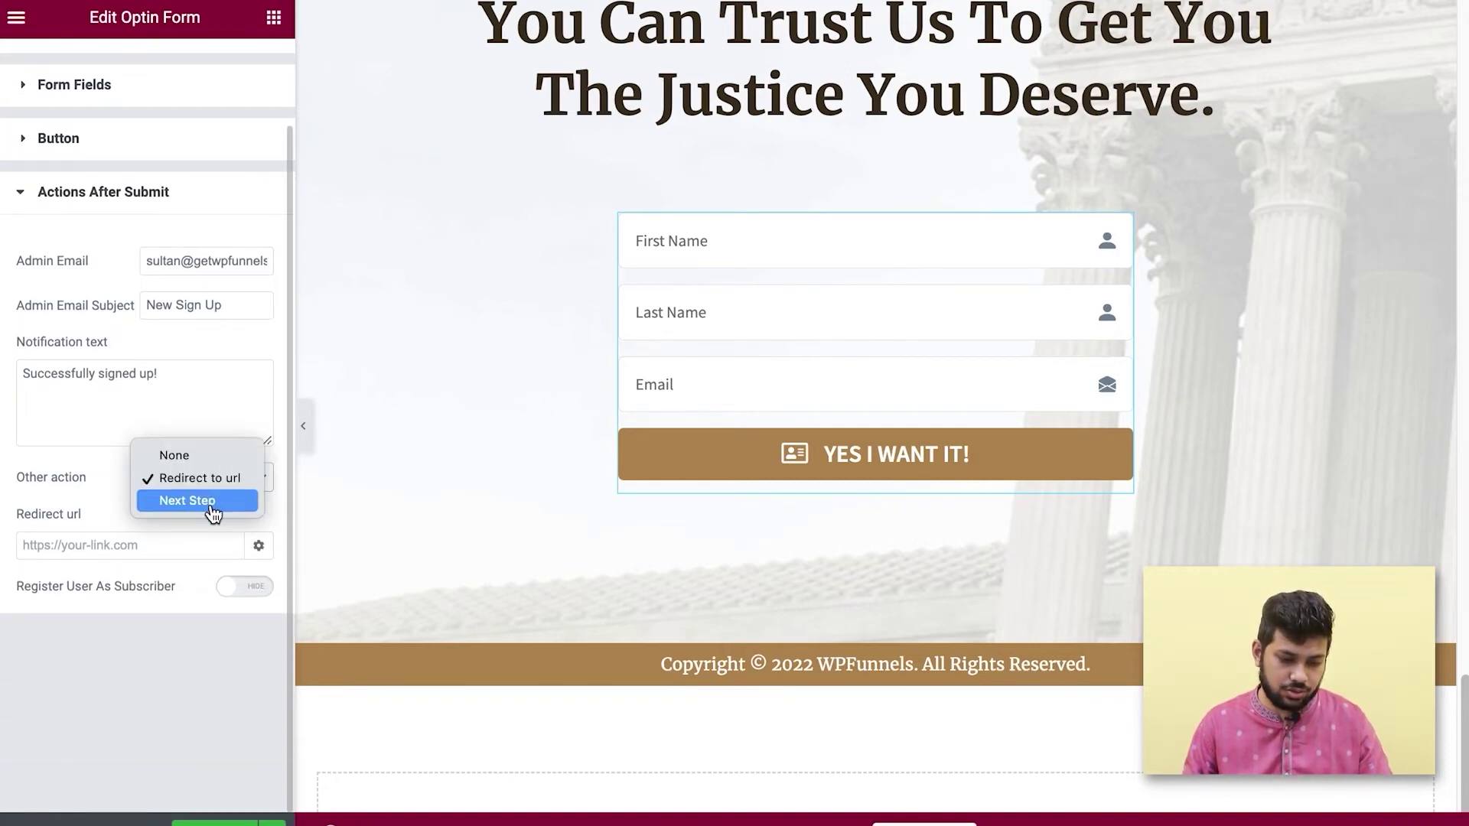
click(191, 456)
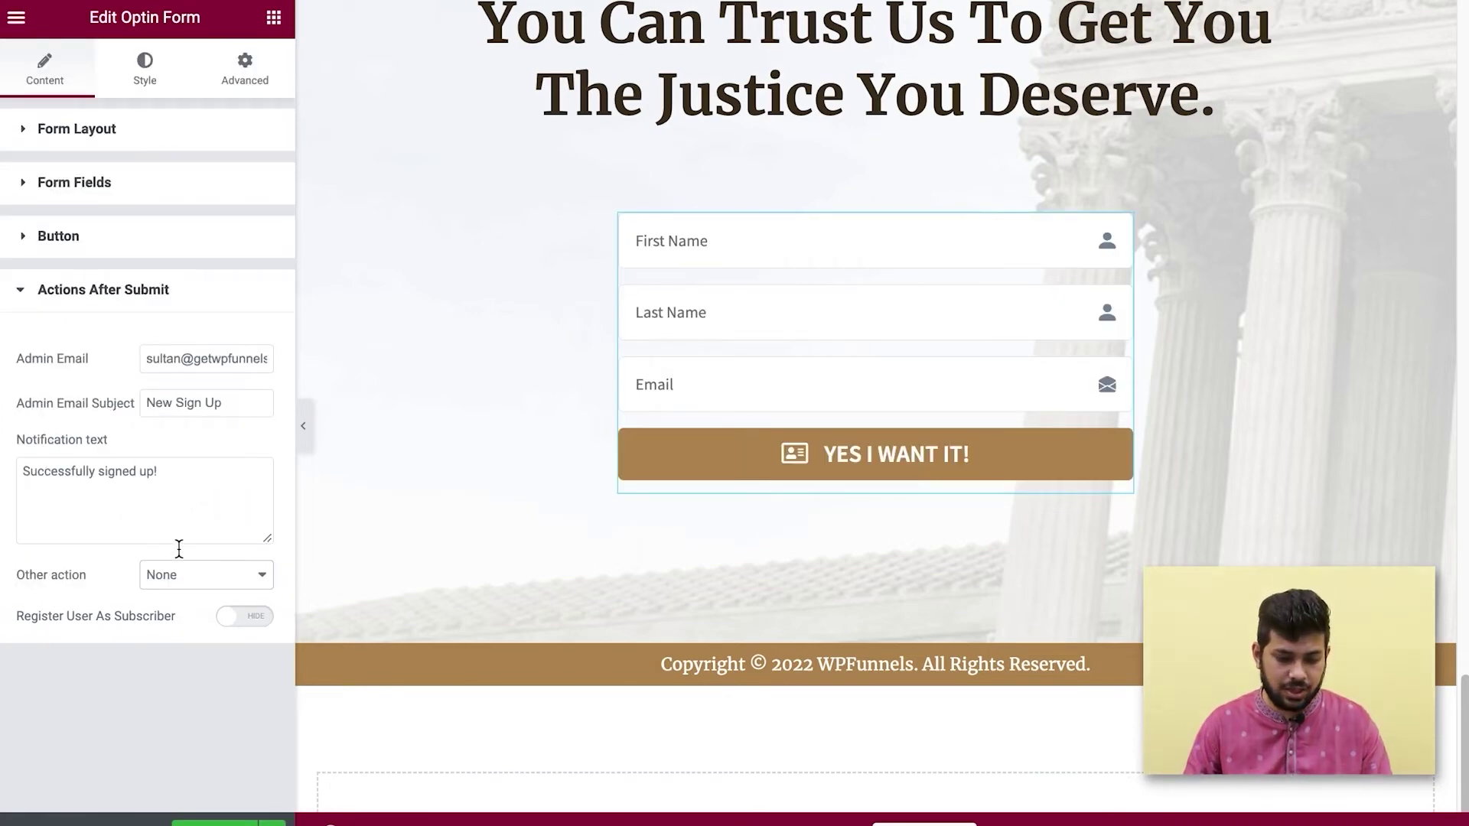
click(180, 575)
click(219, 623)
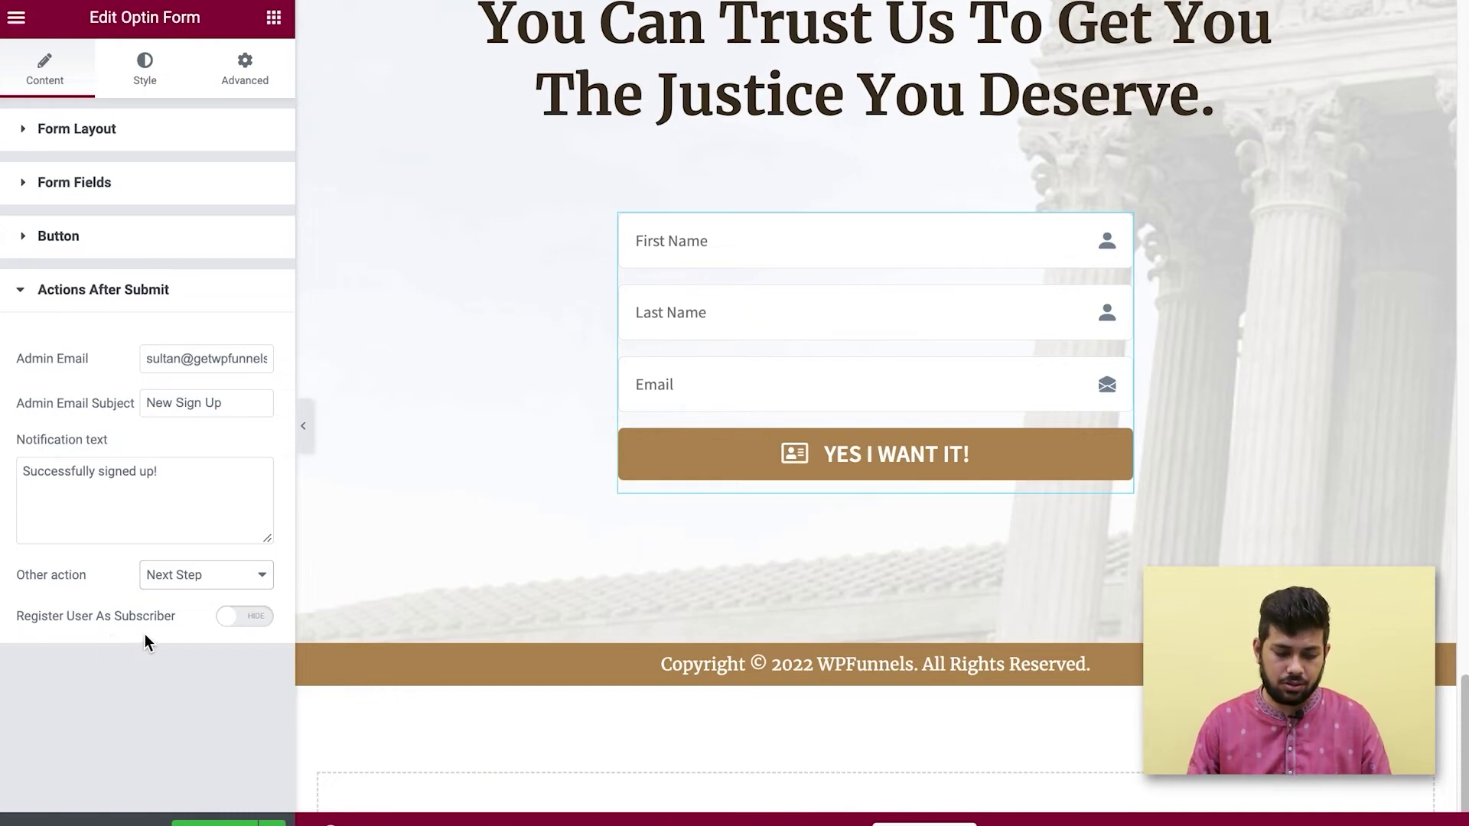
Register submitters as subscribers without a permission checkbox, and save the page with Ctrl+S.
click(230, 616)
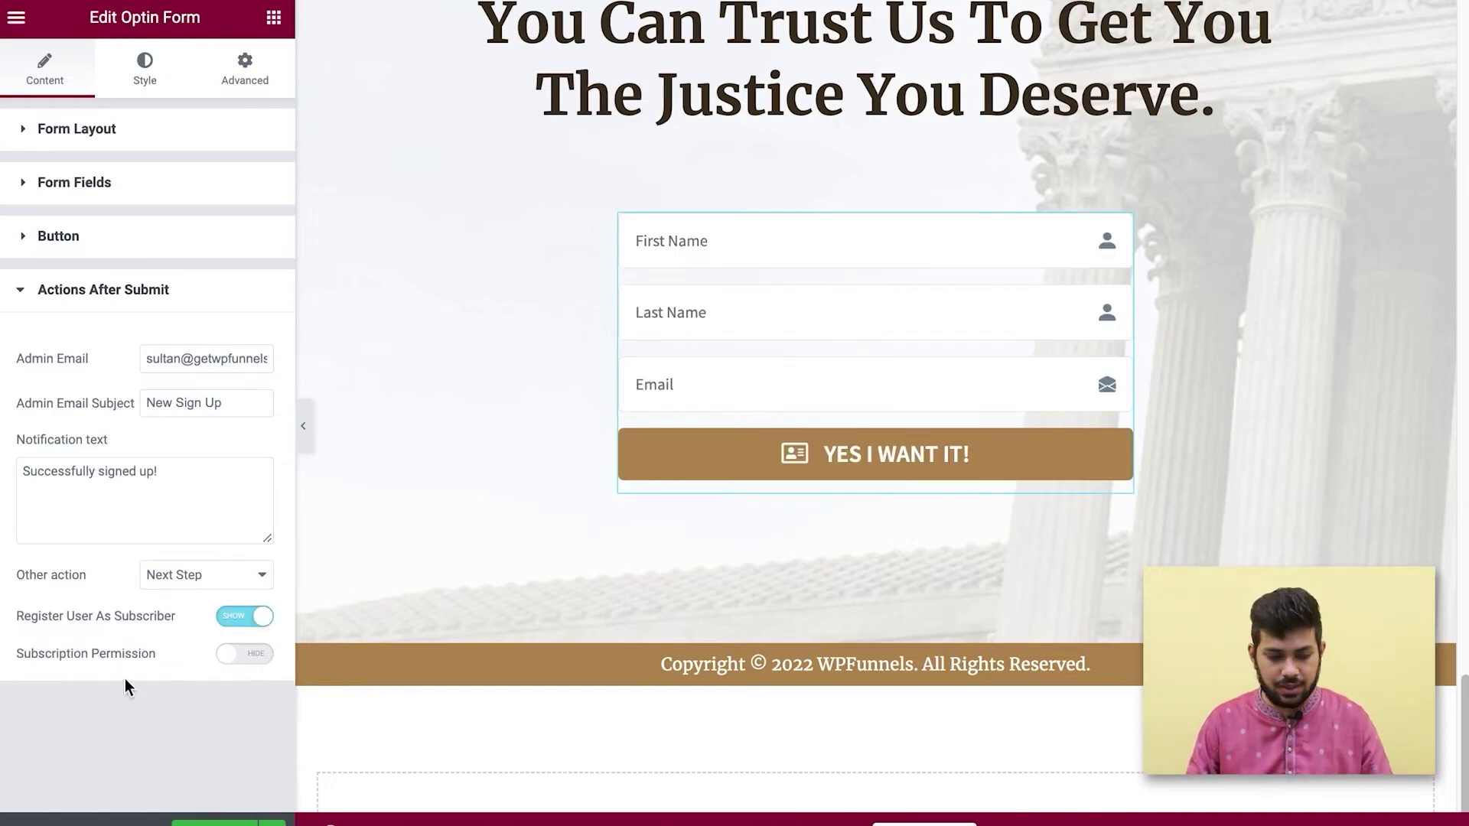
click(231, 654)
scroll(200, 667, down, 4)
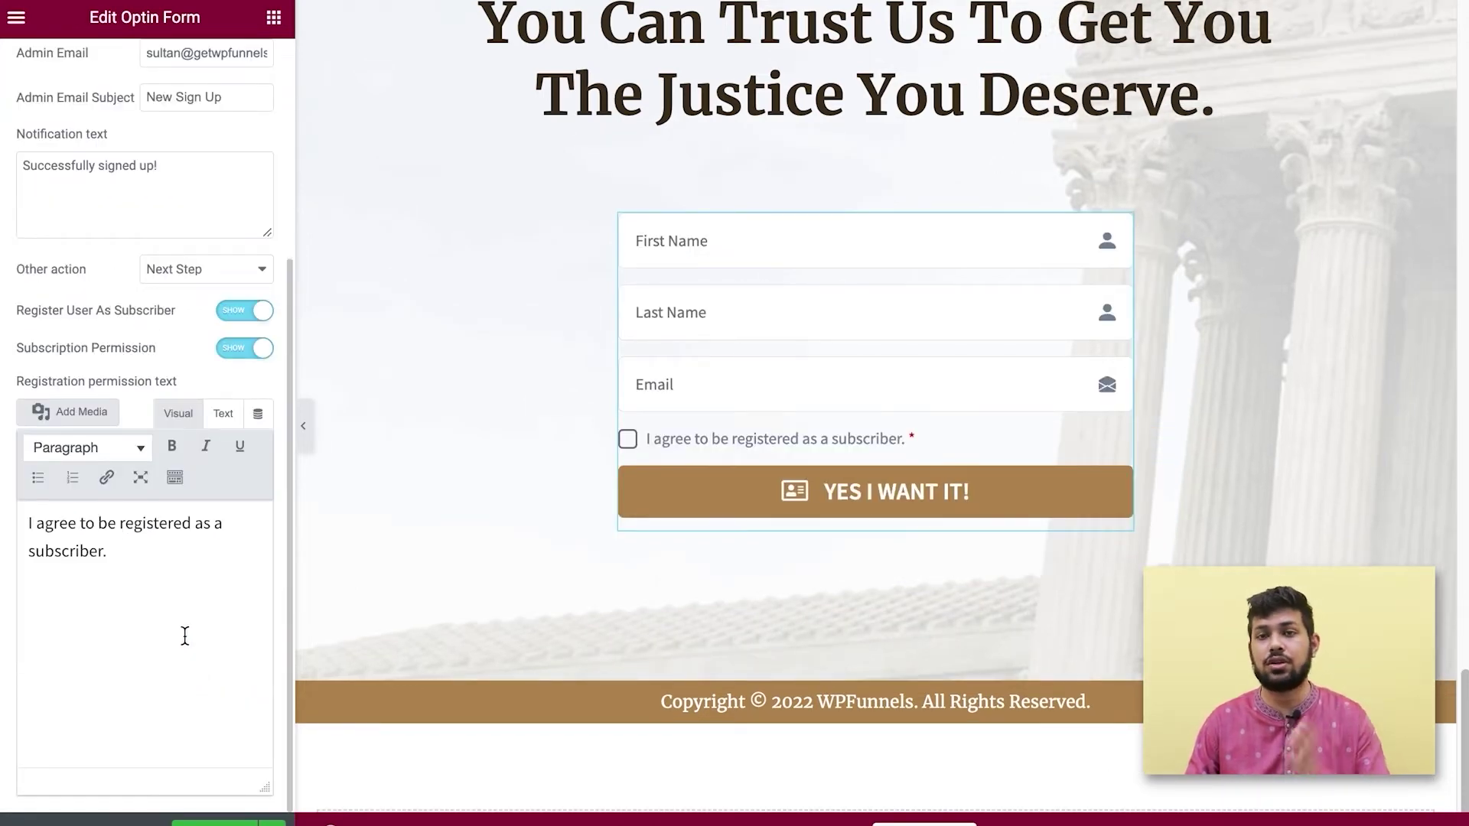
click(240, 354)
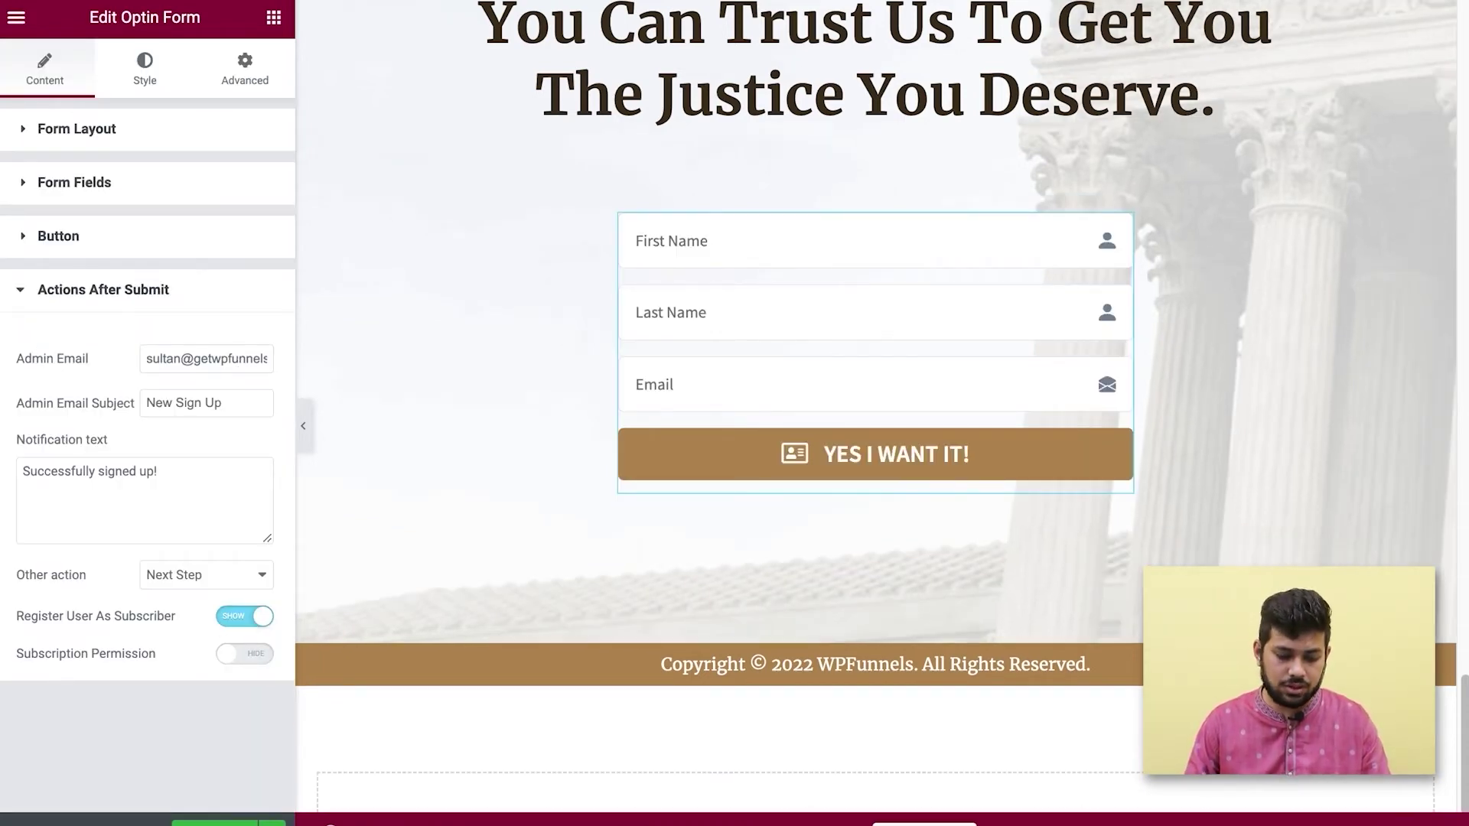
key(ctrl+s)
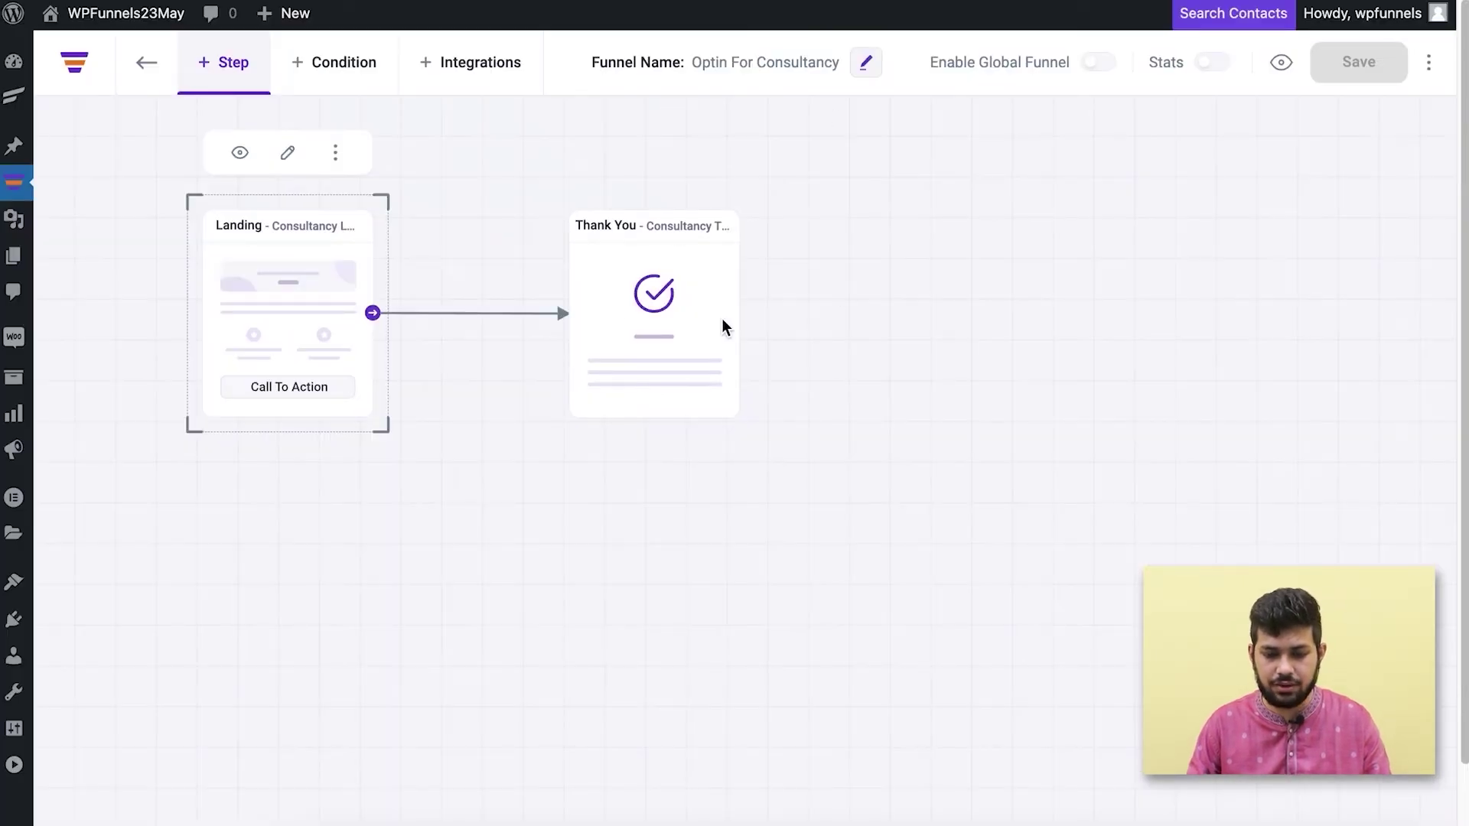
click(618, 304)
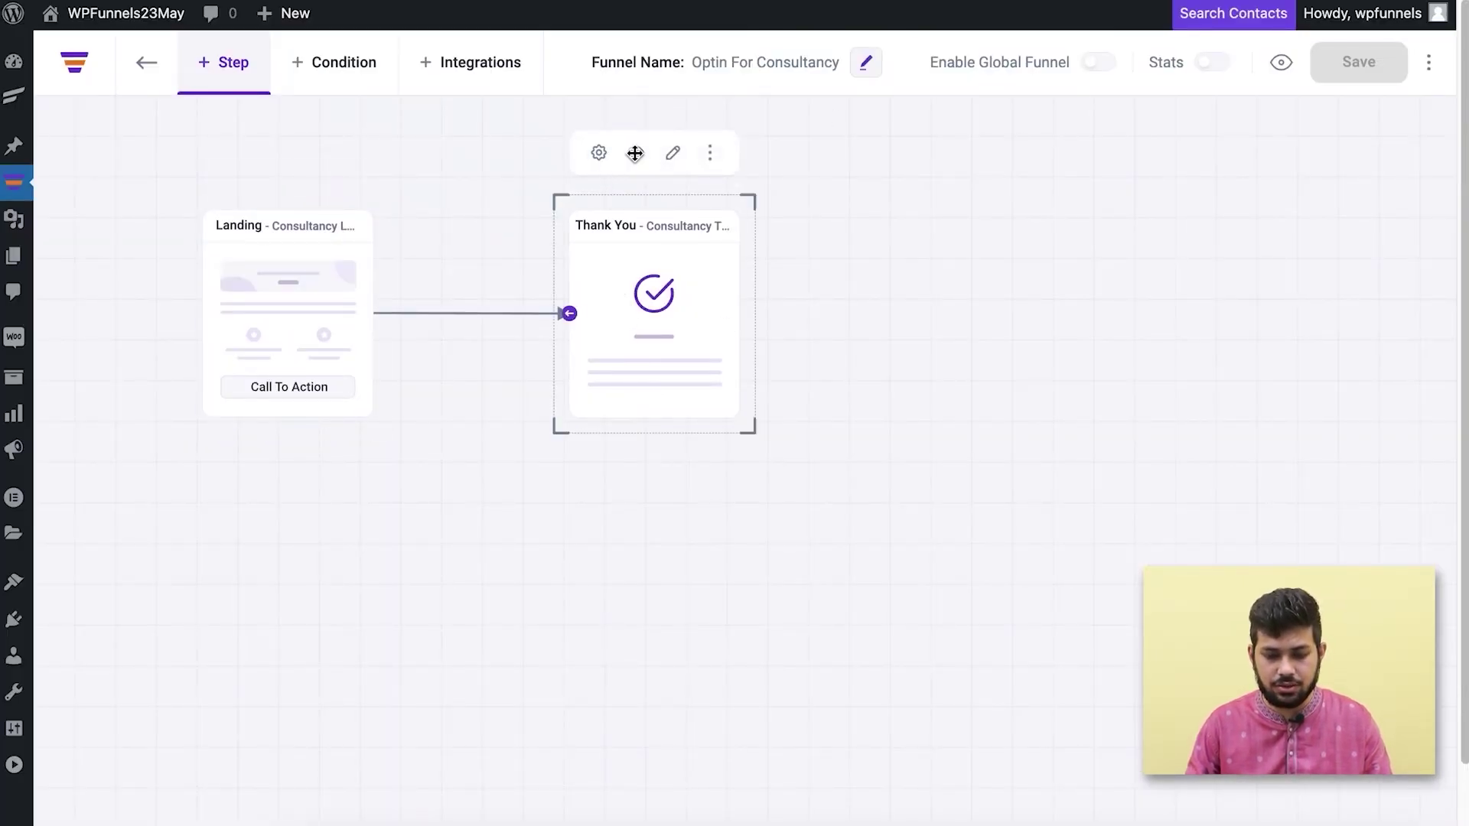
click(672, 157)
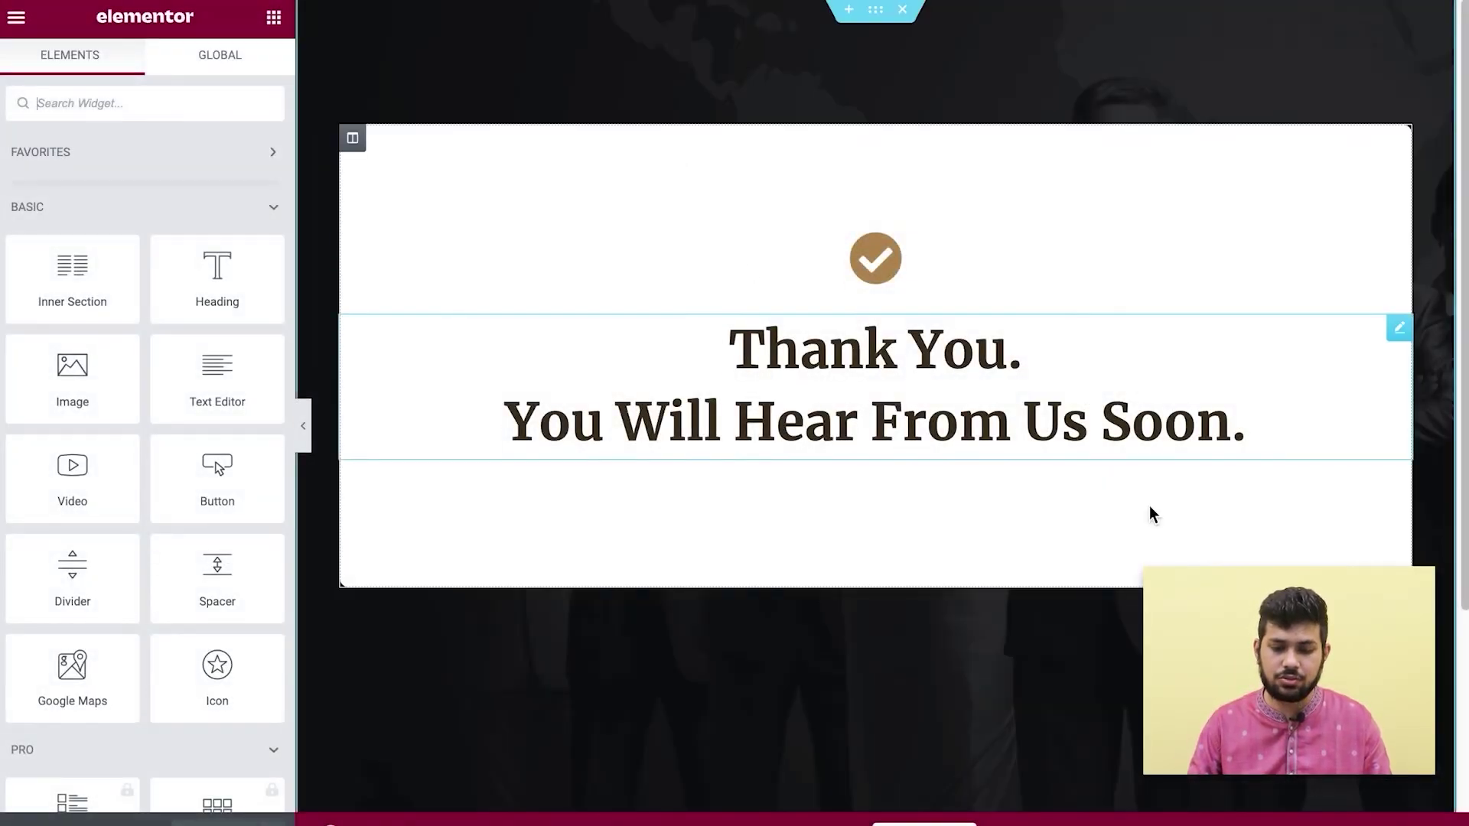
scroll(924, 581, down, 4)
scroll(924, 582, up, 4)
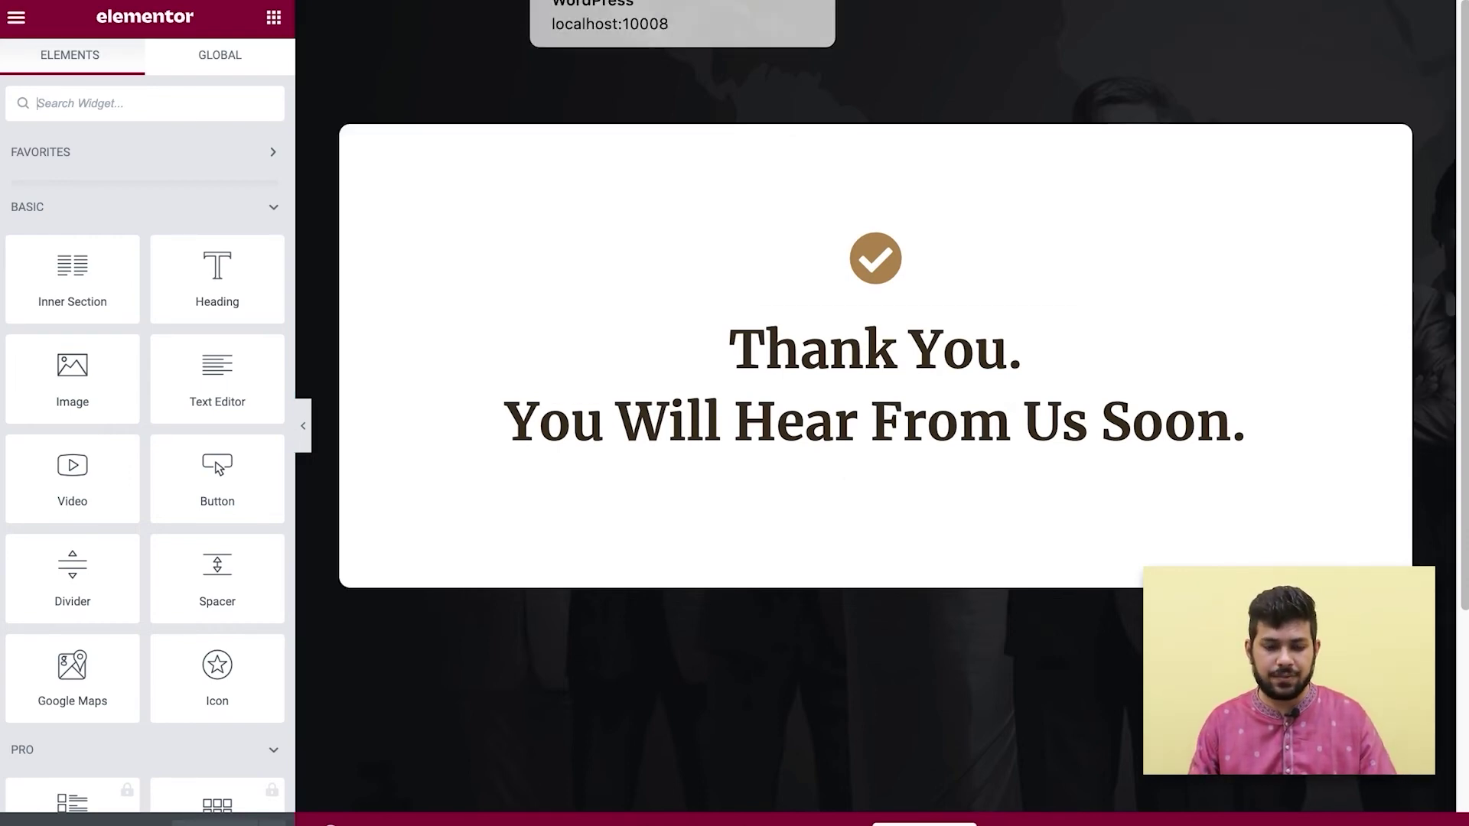
click(612, 2)
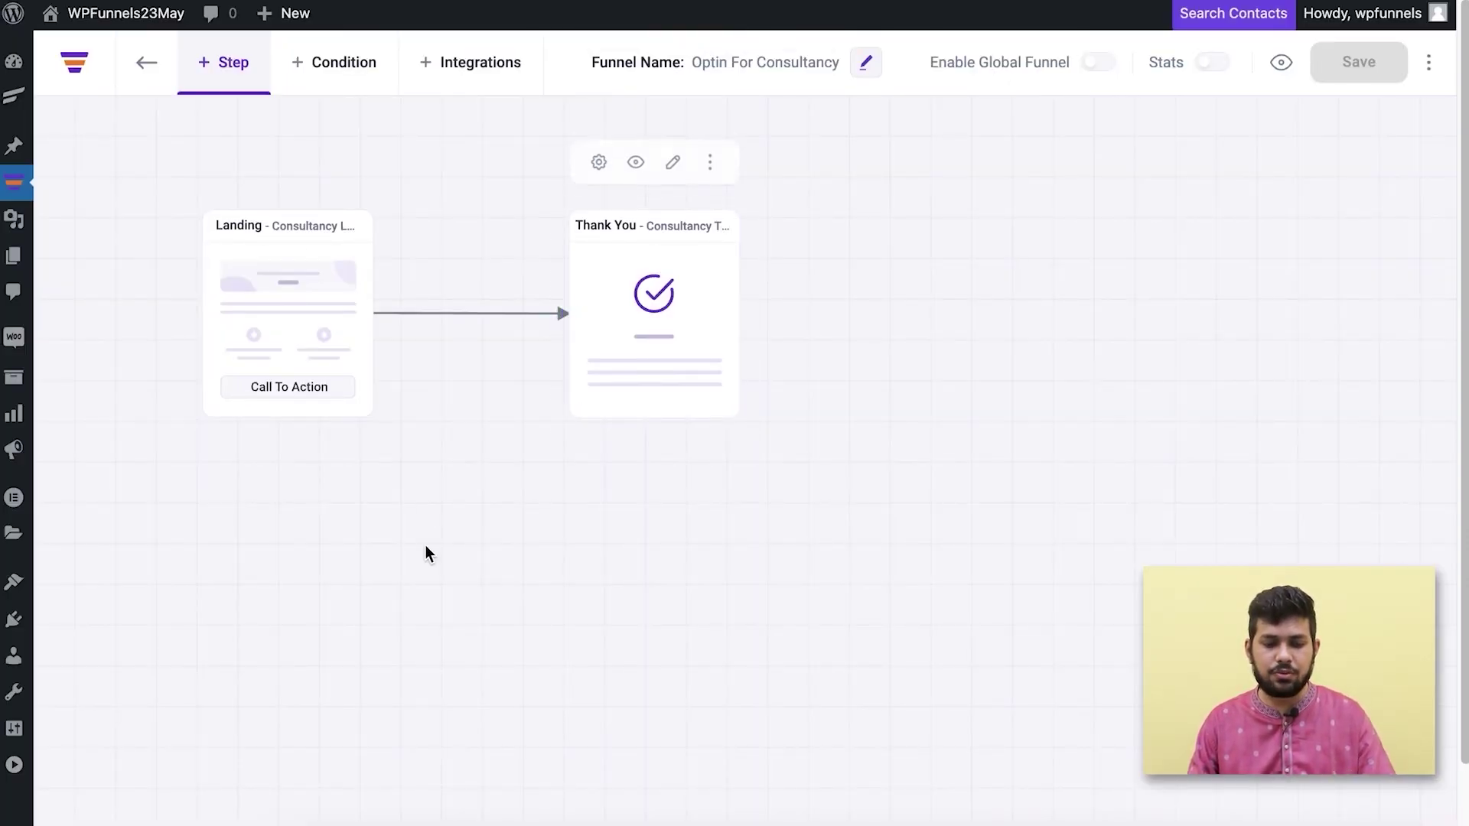
Preview the live Landing page, enter a test first name, last name and e-mail, and submit via YES I WANT IT!
click(239, 159)
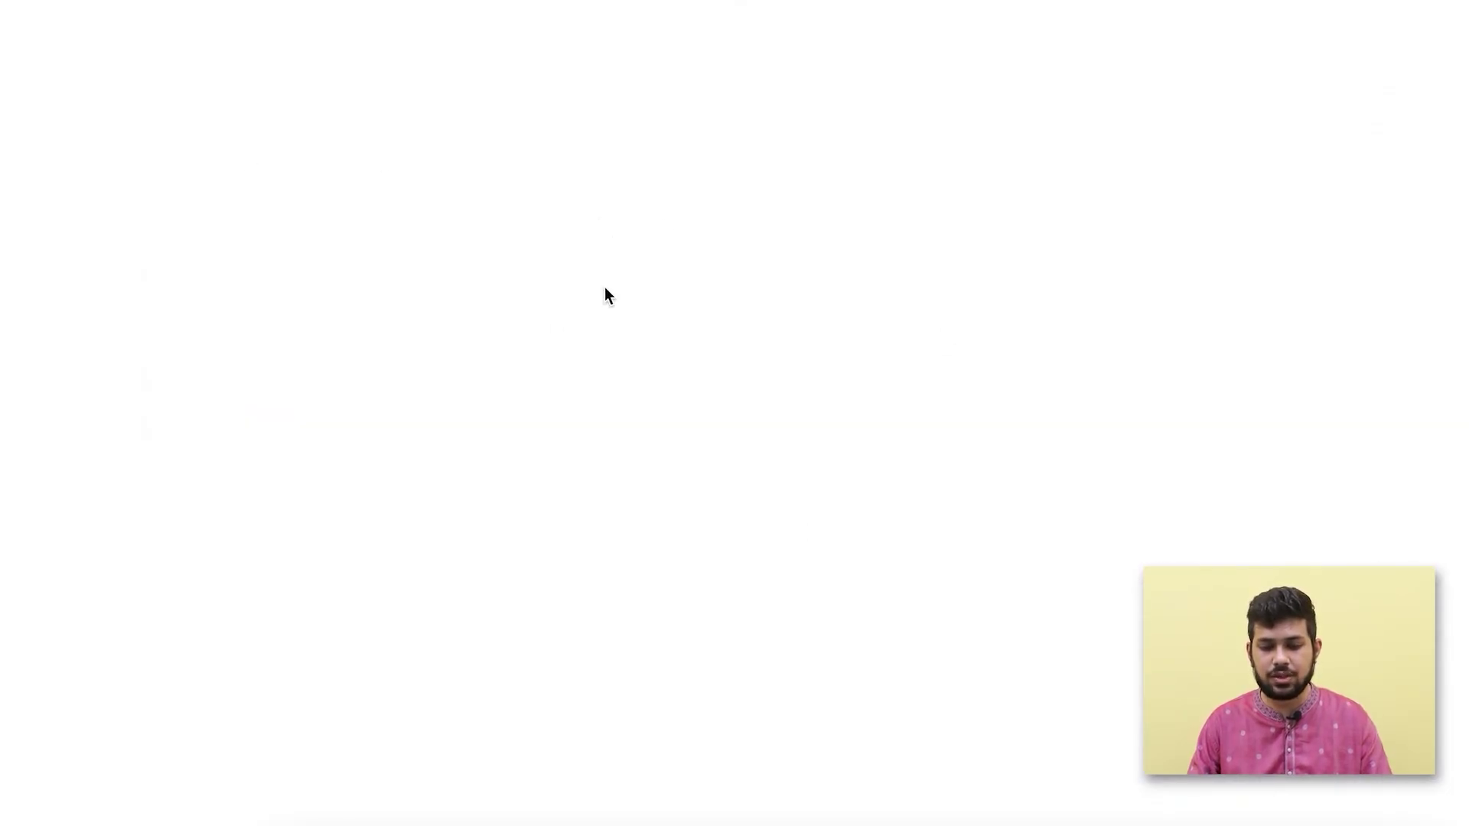
scroll(987, 360, down, 10)
scroll(957, 353, down, 20)
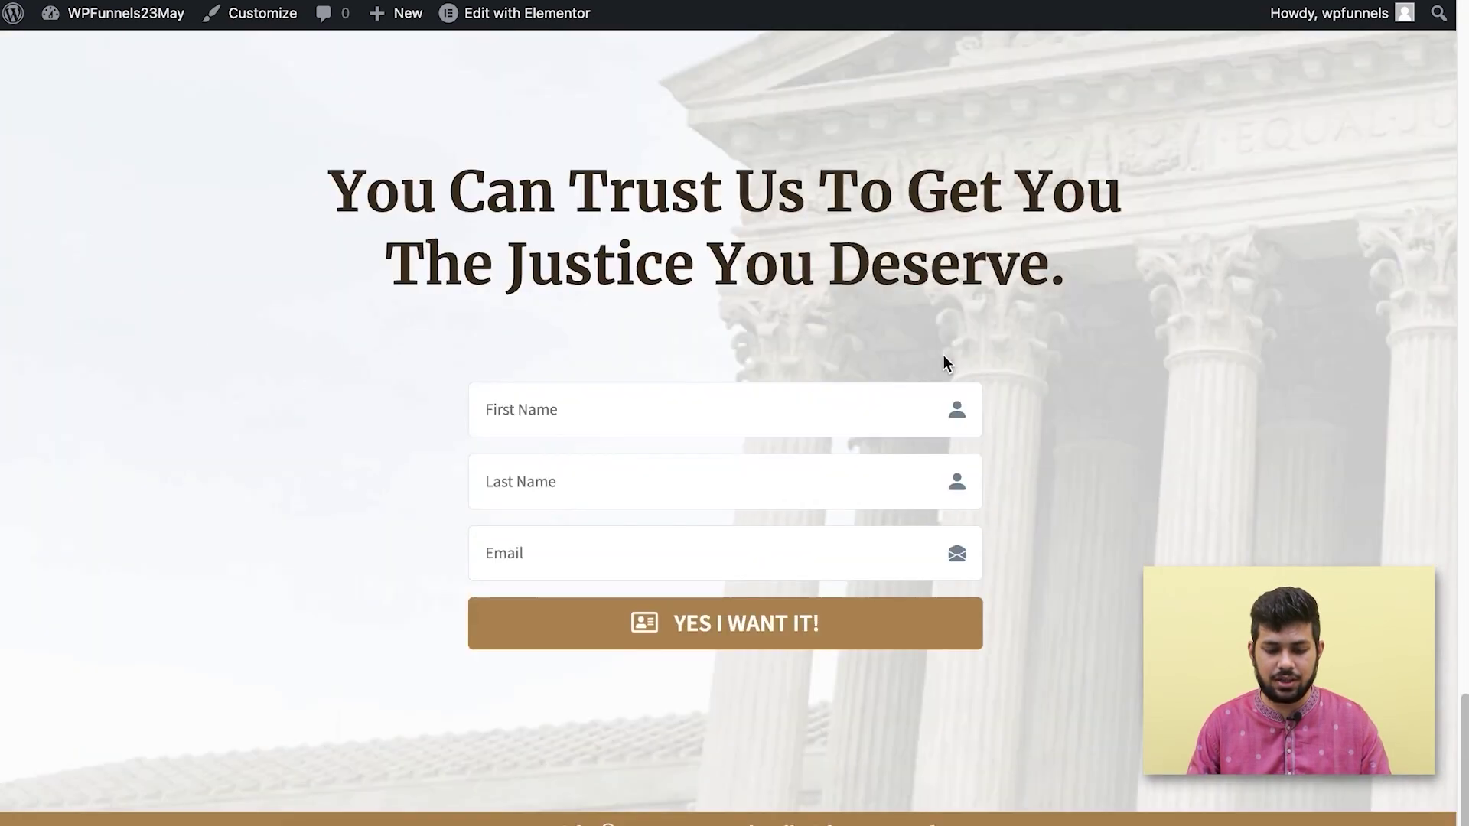
click(612, 393)
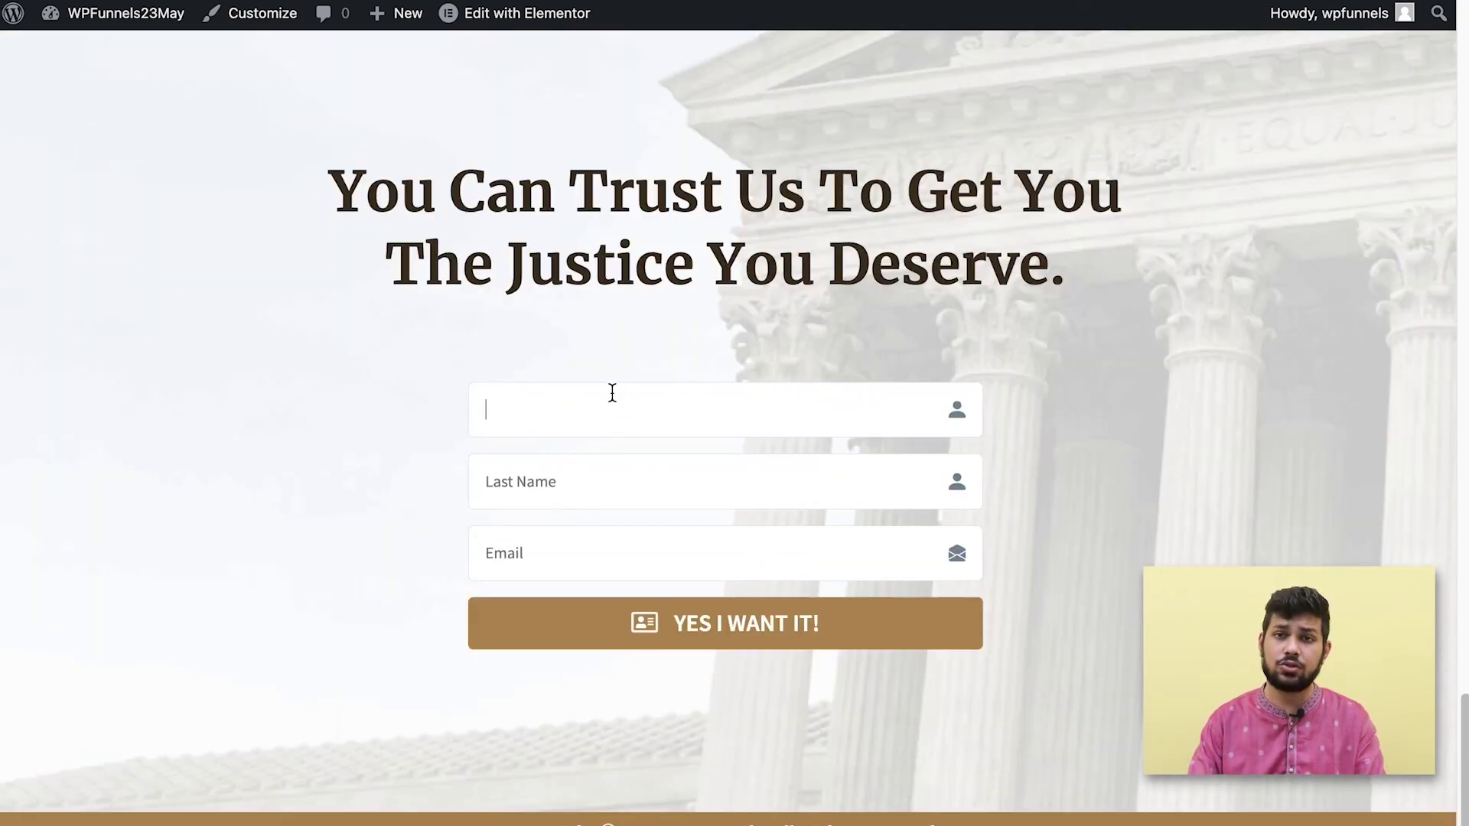
text(John)
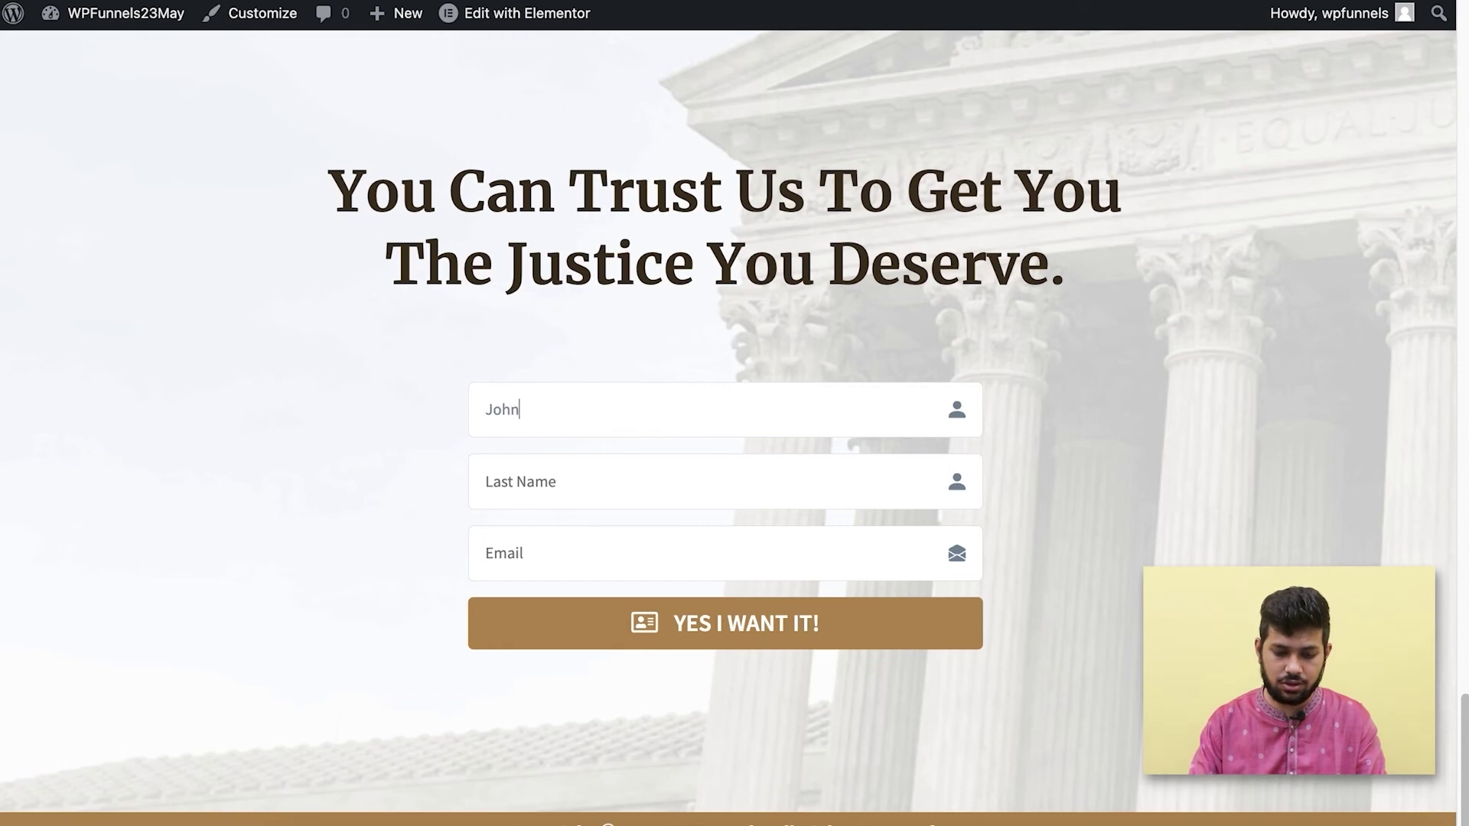
text(Doe)
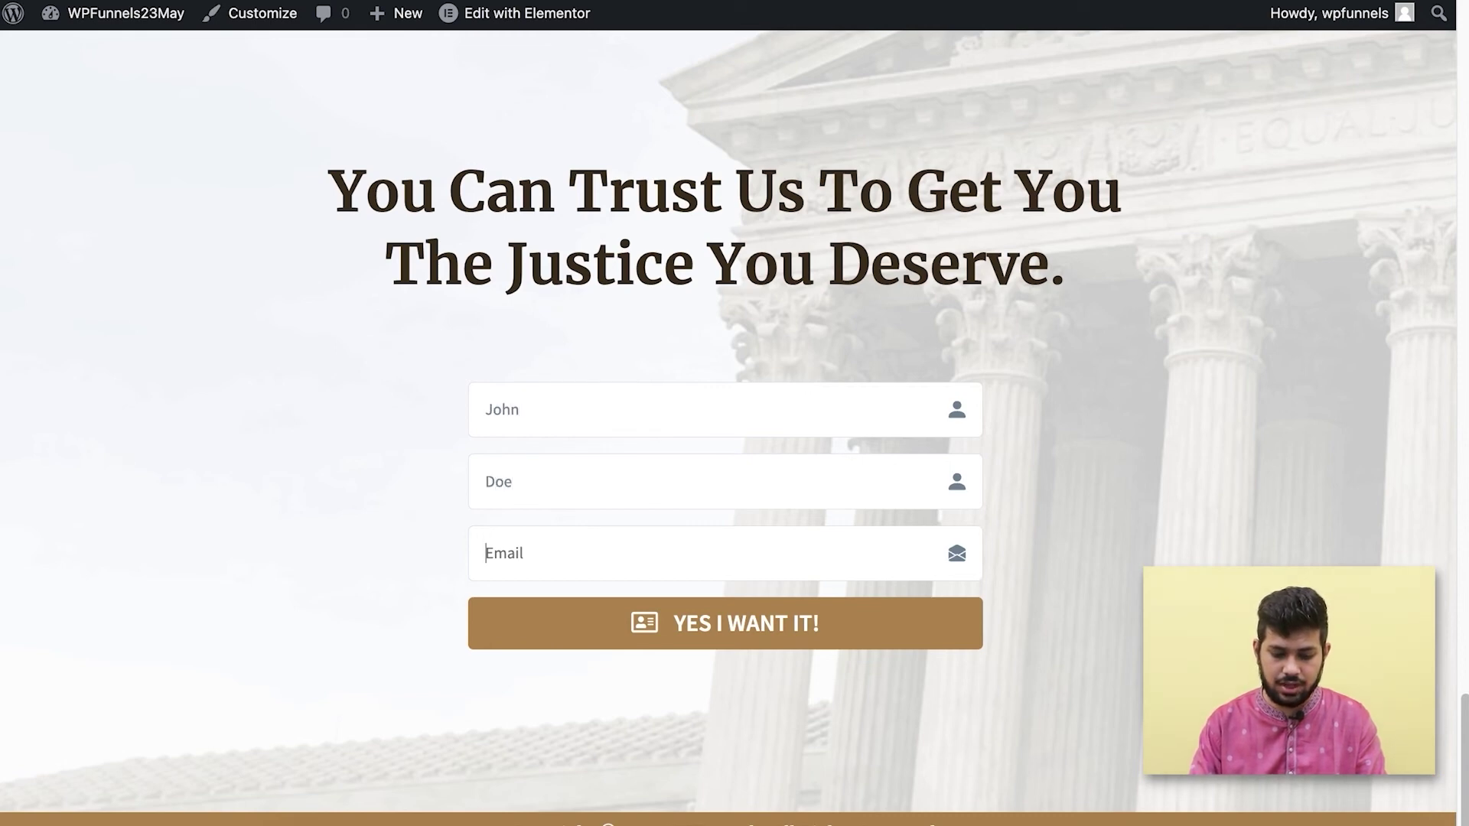
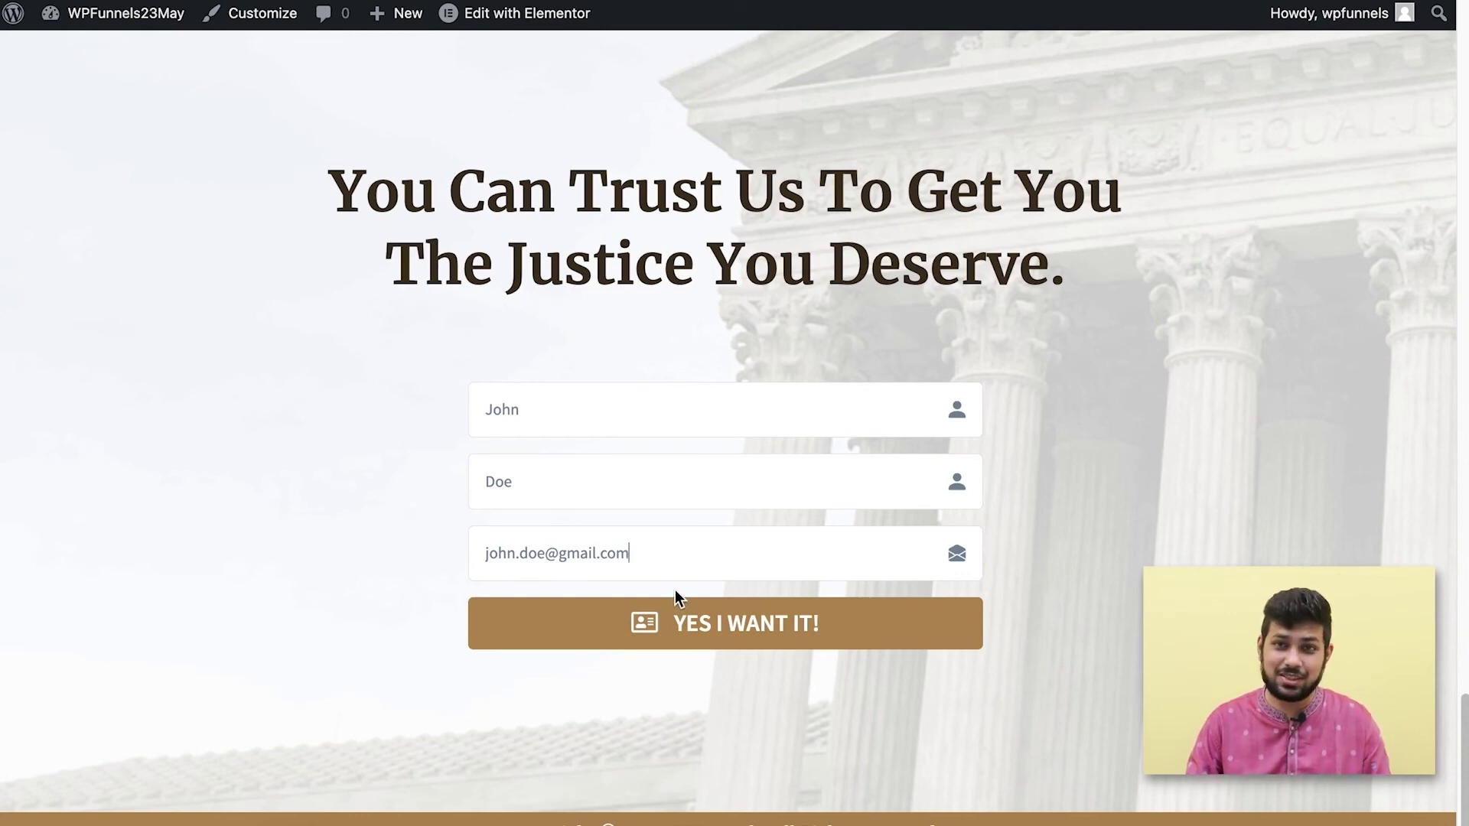
click(739, 632)
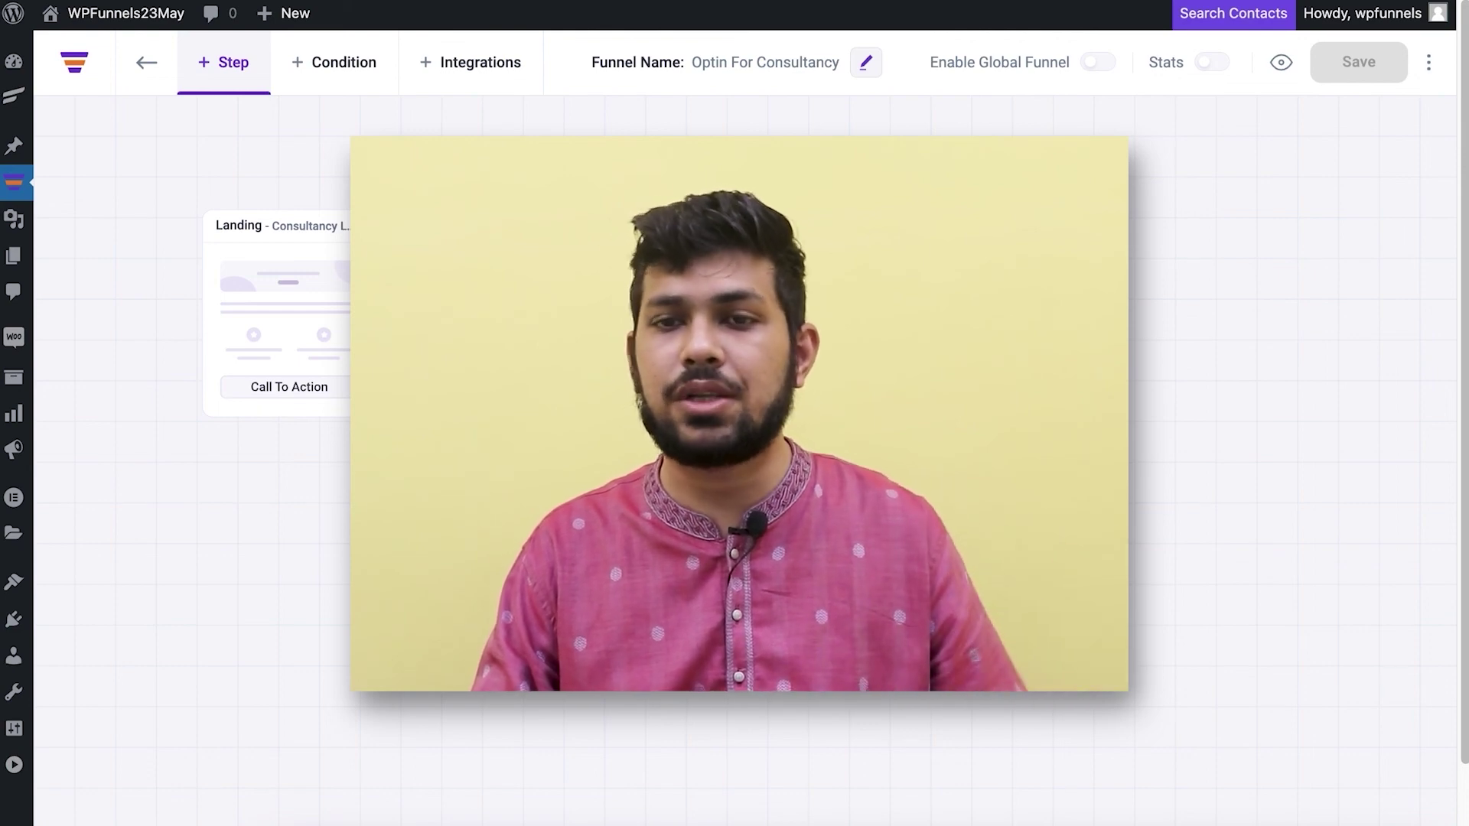
Glance at the Optin For Consultancy funnel's extra options menu, then dismiss it.
click(1428, 62)
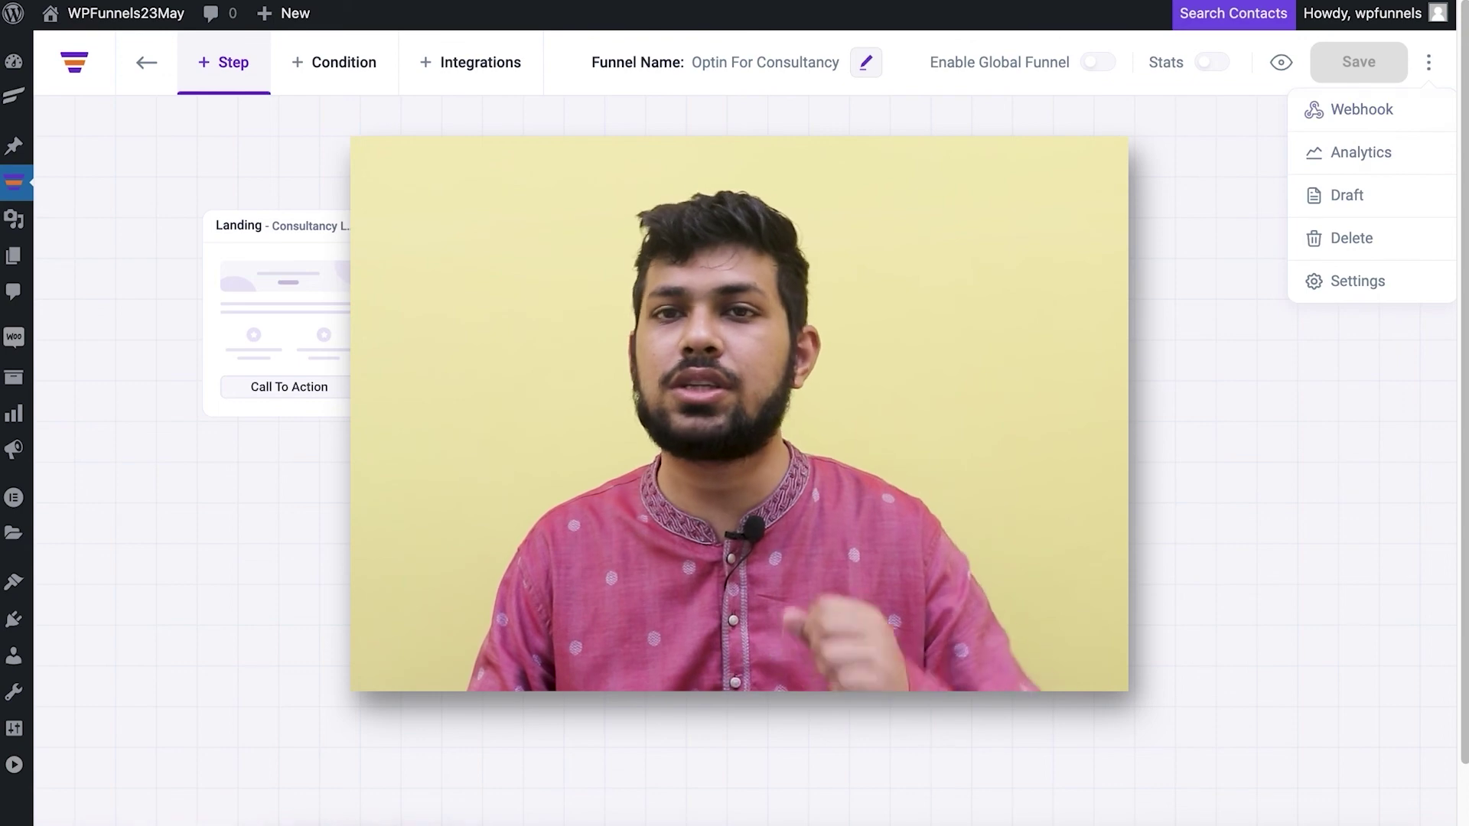
key(Escape)
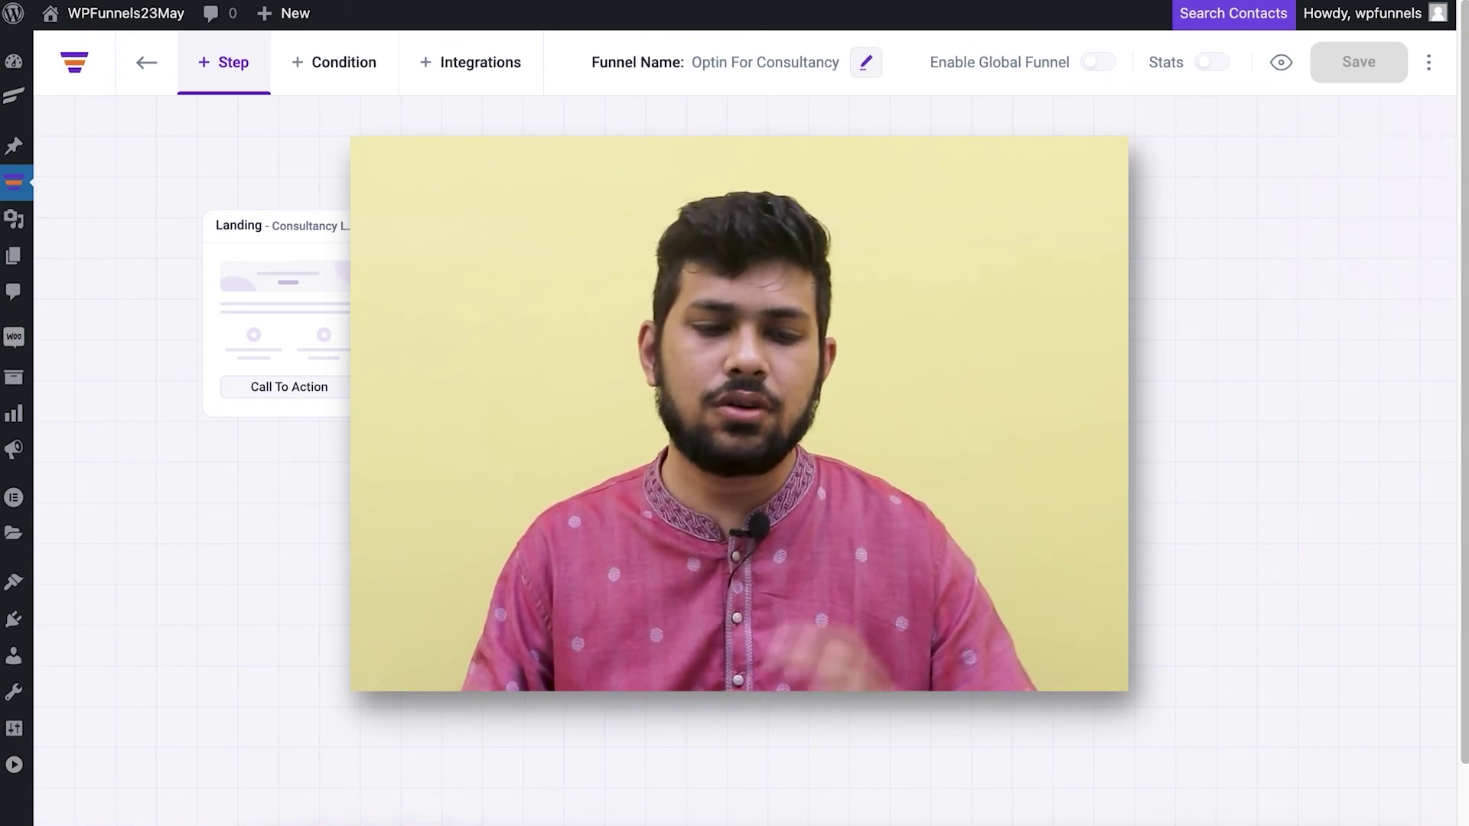